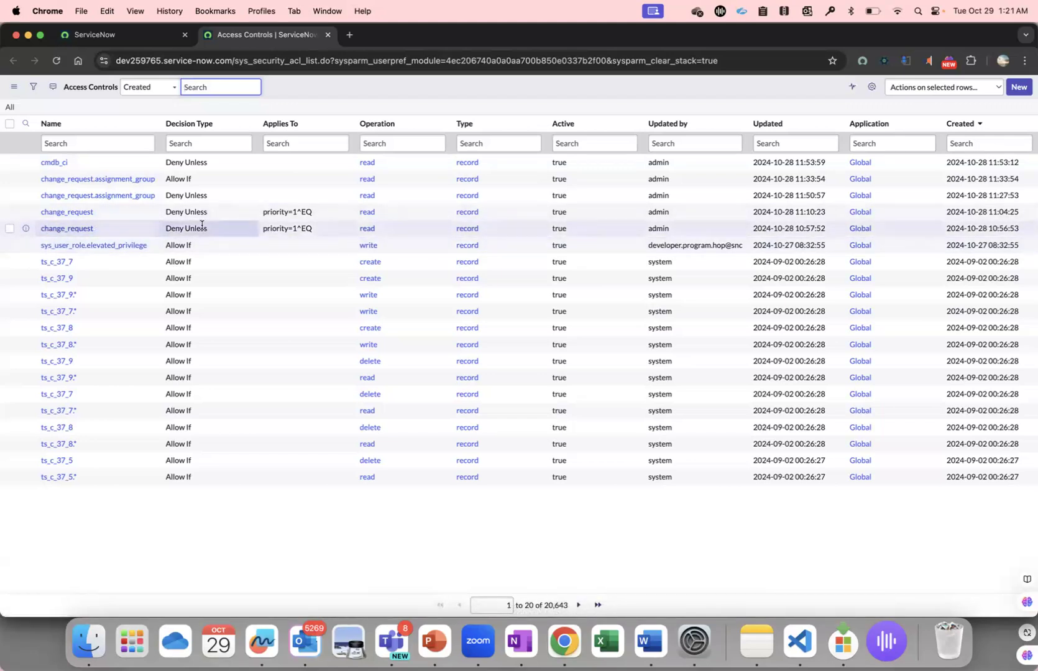
Filter the Access Controls list to active rules named change_request with the read operation.
{"action": "right_click", "coordinate": [88, 229]}
{"action": "left_click", "coordinate": [88, 234]}
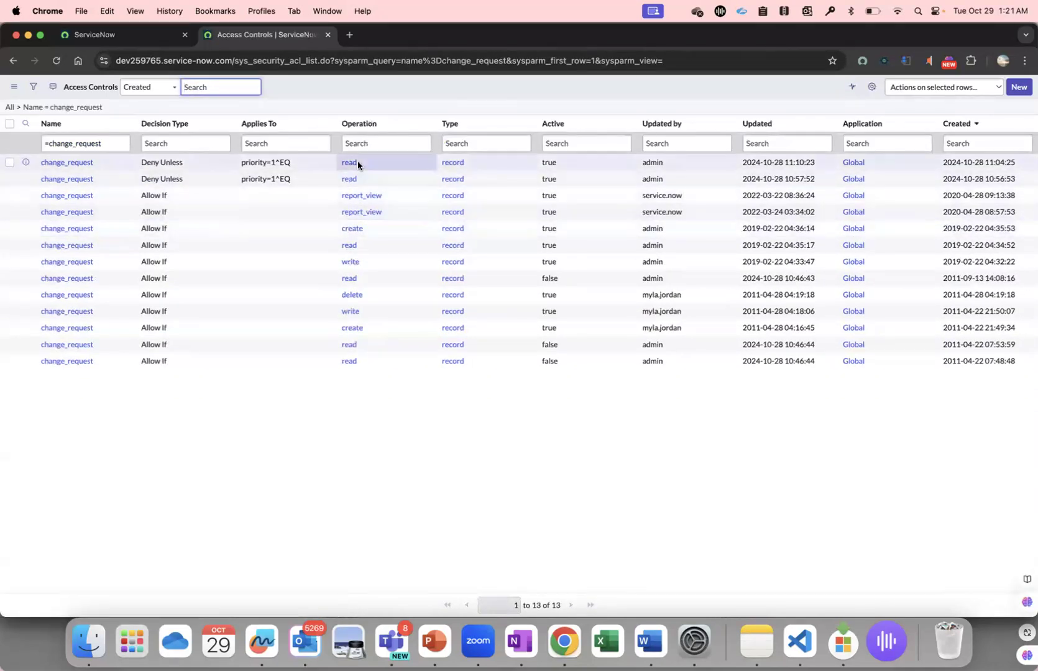
{"action": "right_click", "coordinate": [357, 163]}
{"action": "left_click", "coordinate": [378, 173]}
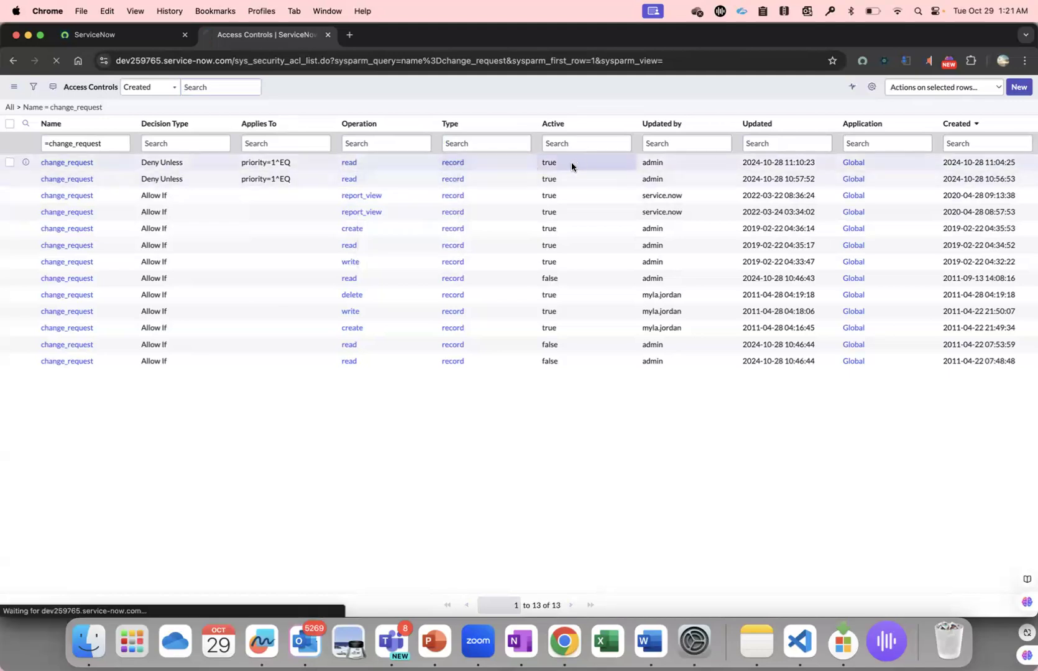
{"action": "right_click", "coordinate": [563, 164]}
{"action": "left_click", "coordinate": [565, 168]}
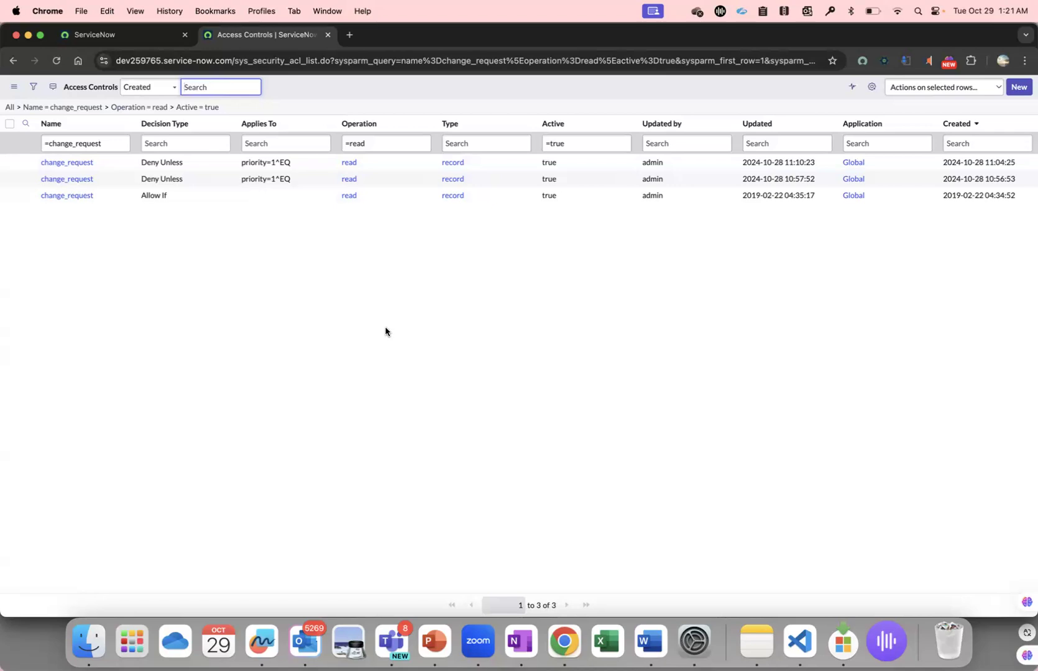
{"action": "left_click", "coordinate": [52, 196]}
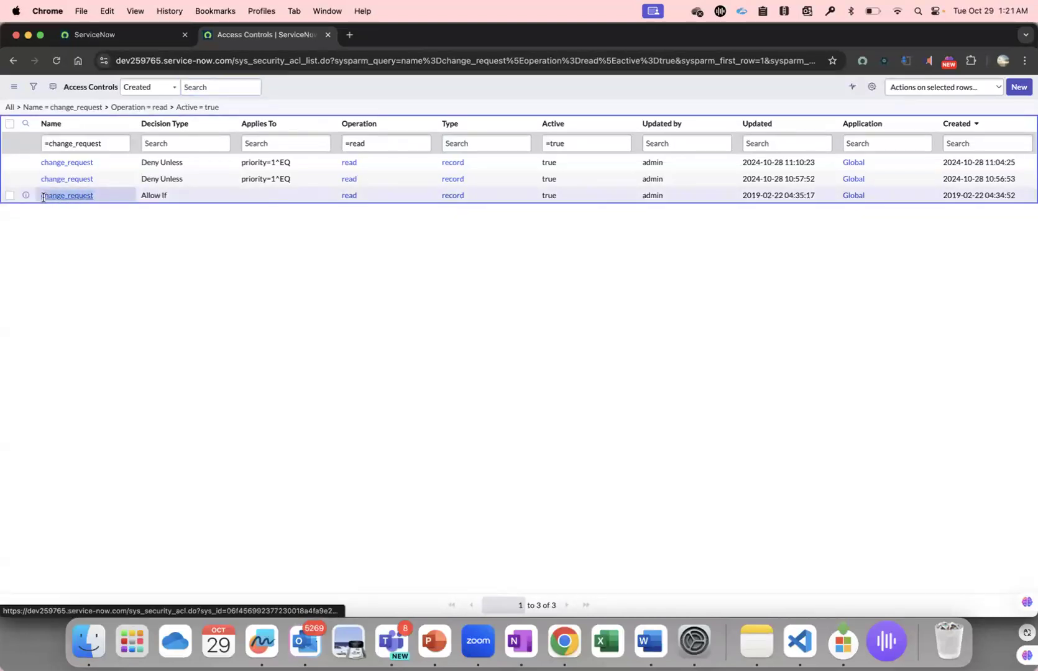
{"action": "left_click_drag", "start_coordinate": [187, 179], "coordinate": [142, 163]}
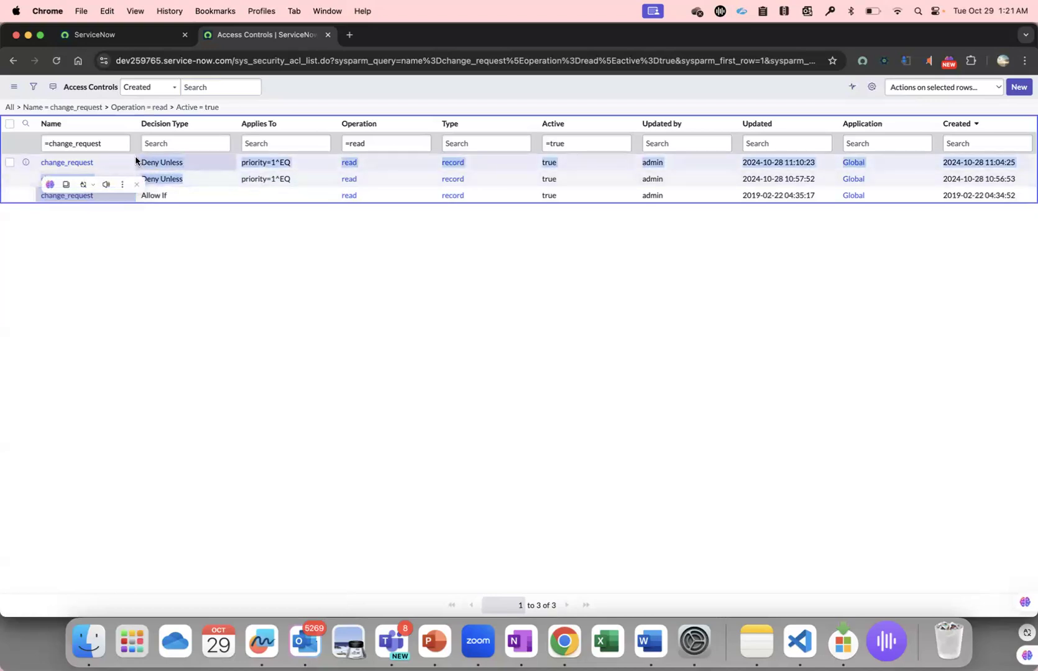
{"action": "left_click", "coordinate": [284, 324]}
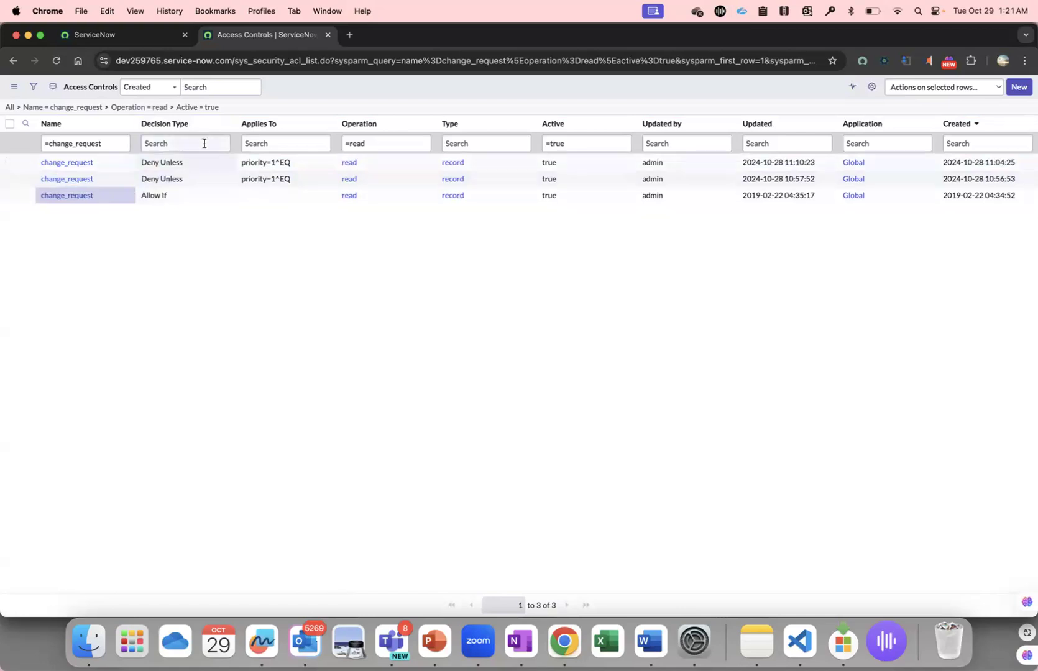
{"action": "left_click", "coordinate": [203, 196]}
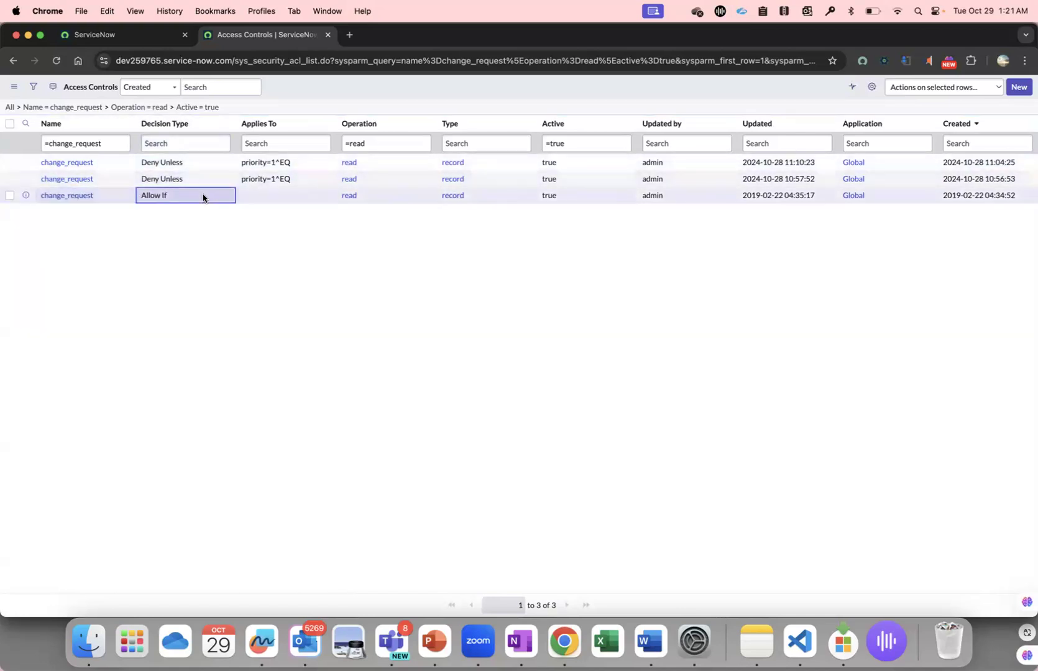
{"action": "right_click", "coordinate": [30, 197]}
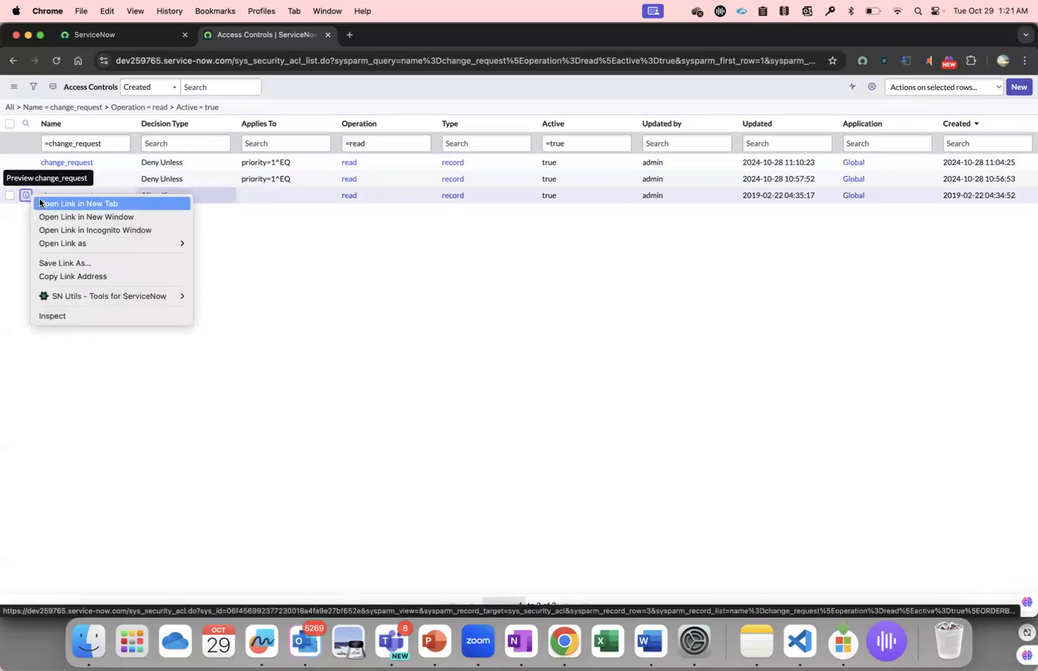
{"action": "left_click", "coordinate": [40, 203]}
{"action": "left_click", "coordinate": [402, 36]}
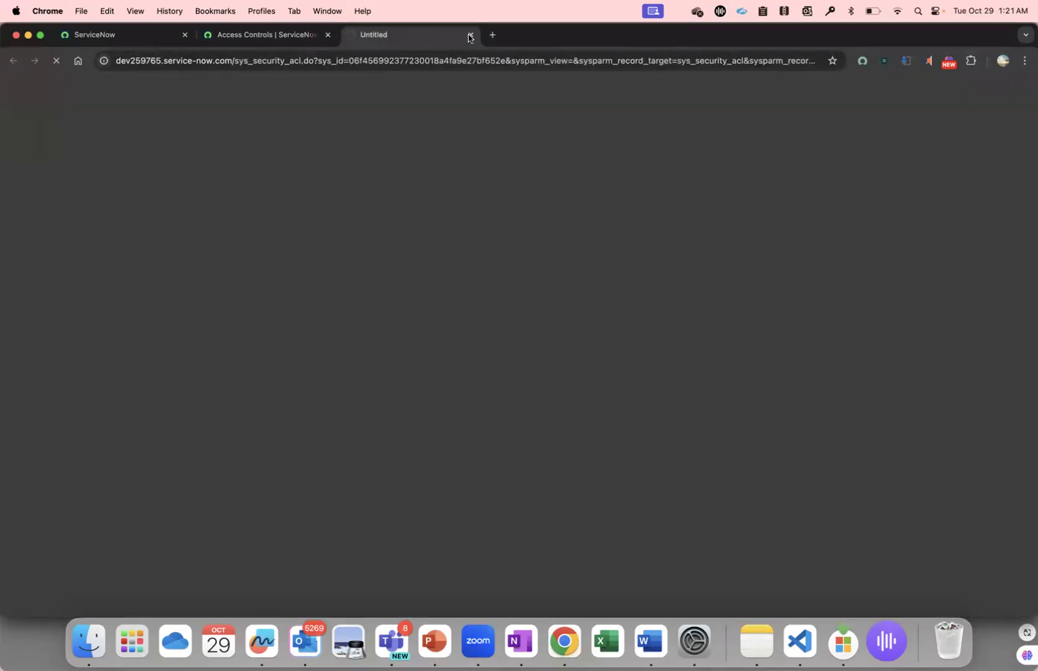
{"action": "left_click", "coordinate": [470, 34]}
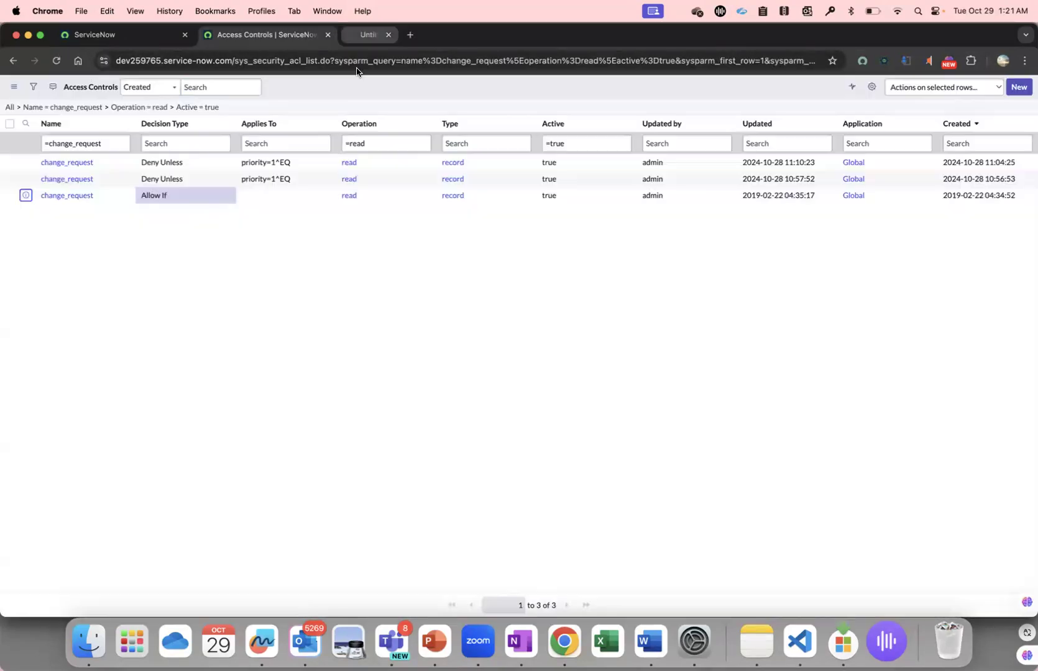
Open both Deny Unless change_request rules in separate tabs and check the first rule's decision type and Applies To condition.
{"action": "left_click", "coordinate": [84, 163], "text": "super"}
{"action": "left_click", "coordinate": [89, 180], "text": "super"}
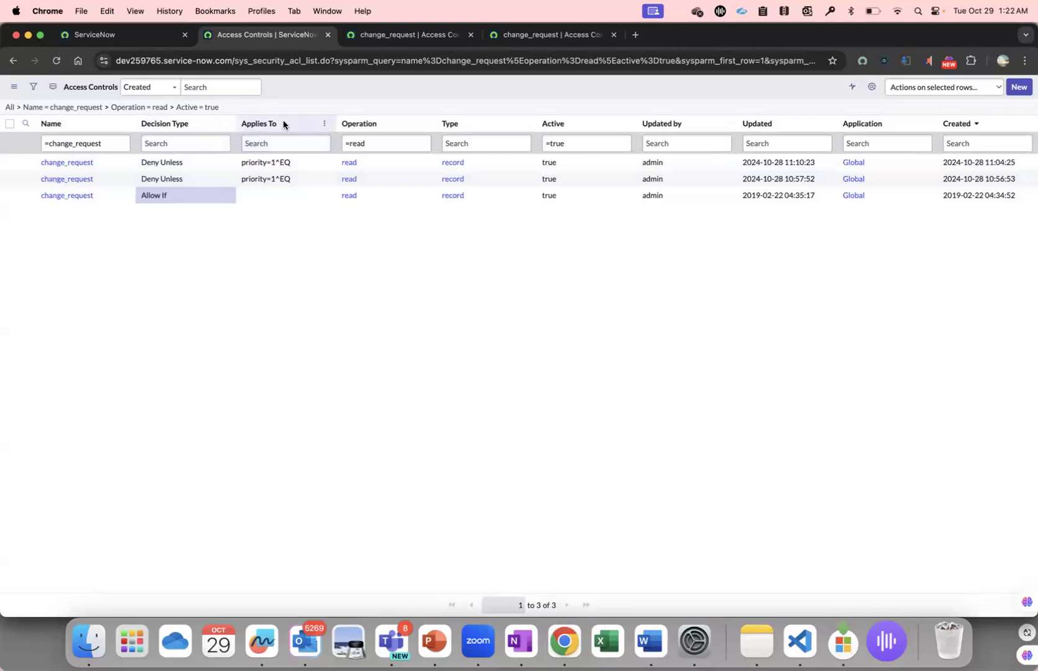
{"action": "left_click", "coordinate": [379, 38]}
{"action": "left_click", "coordinate": [262, 157]}
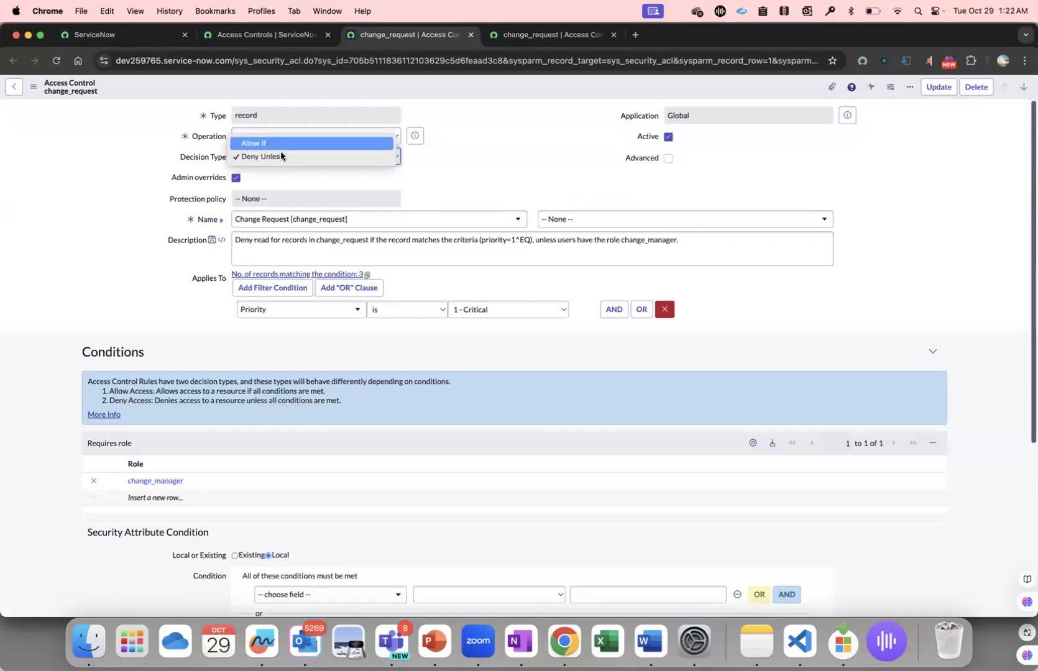
{"action": "left_click", "coordinate": [290, 39]}
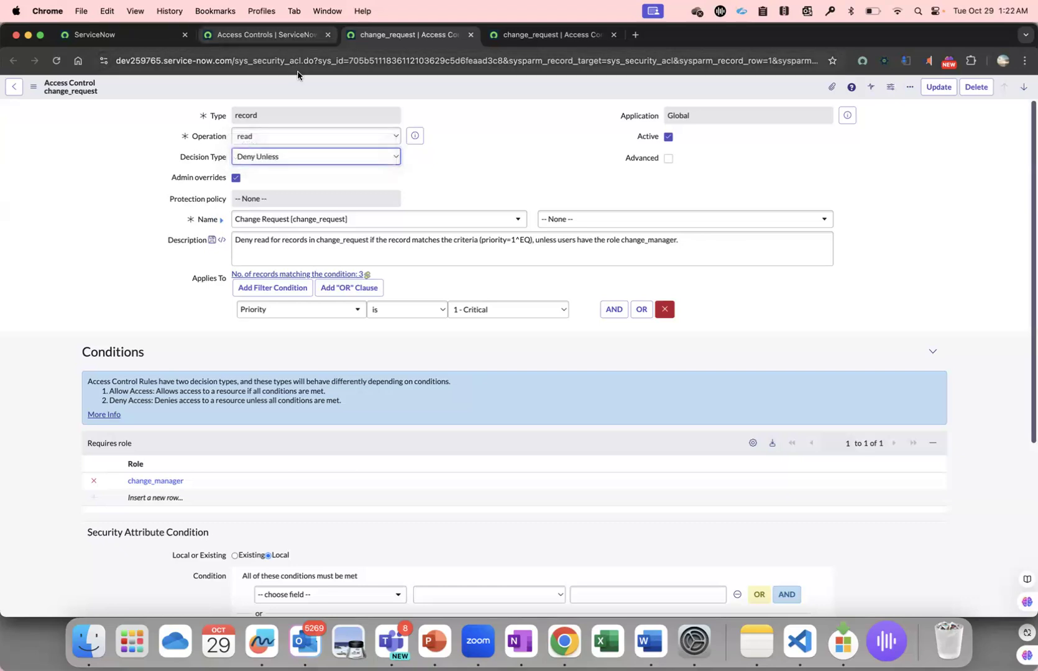
{"action": "left_click", "coordinate": [288, 39]}
{"action": "left_click_drag", "start_coordinate": [305, 161], "coordinate": [240, 163]}
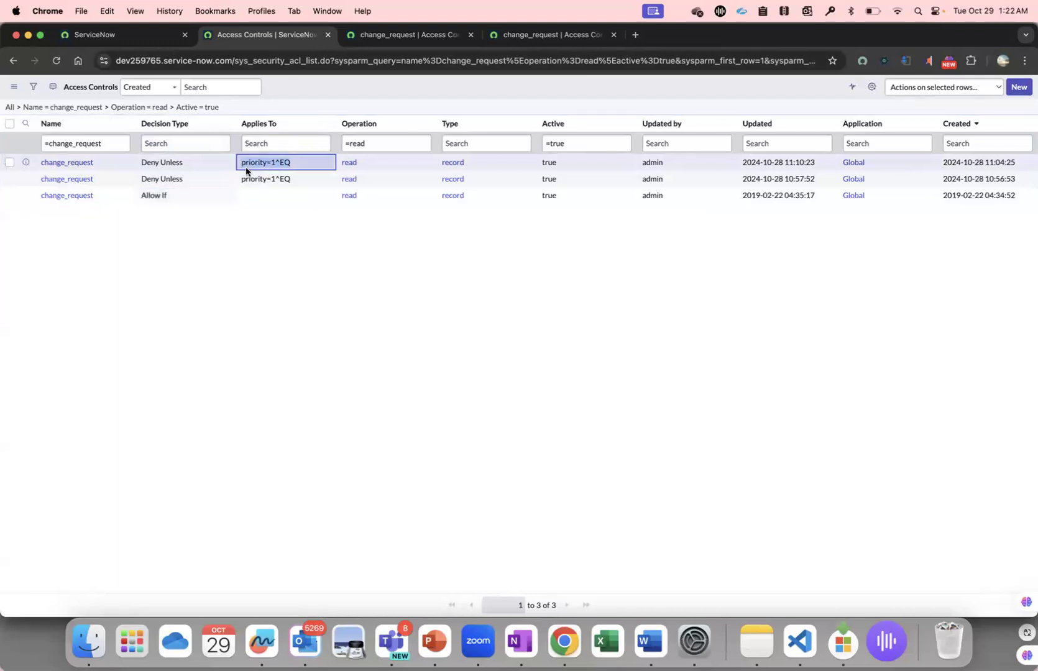
{"action": "left_click", "coordinate": [284, 274]}
Review the first Deny Unless rule's description, priority condition and required role.
{"action": "left_click", "coordinate": [410, 34]}
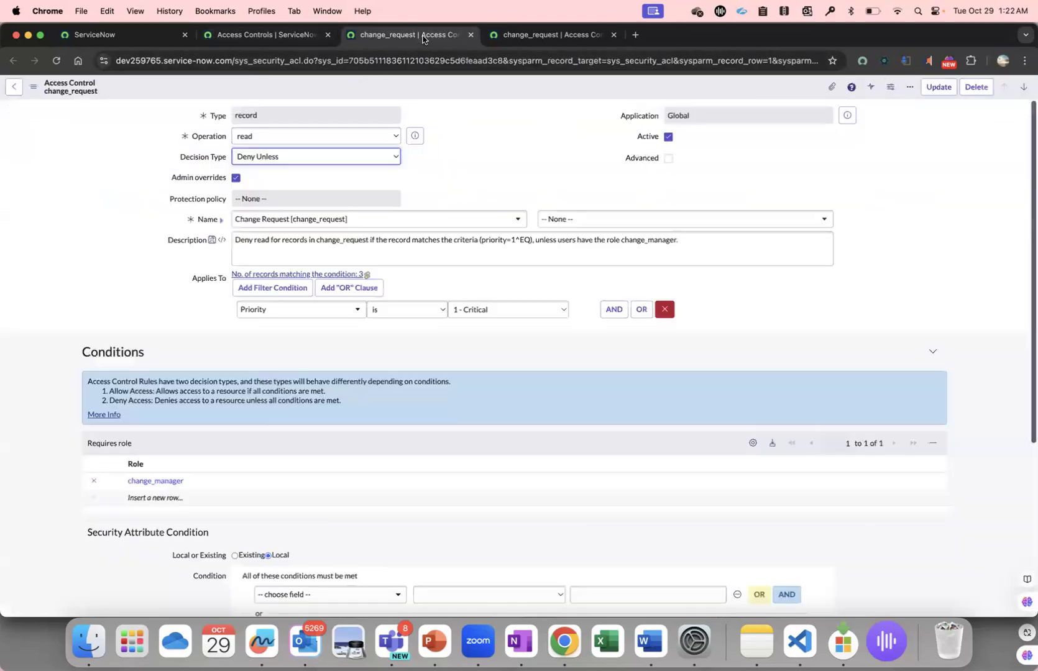
{"action": "scroll", "coordinate": [339, 298], "scroll_direction": "down", "scroll_amount": 2}
{"action": "scroll", "coordinate": [238, 434], "scroll_direction": "down", "scroll_amount": 2}
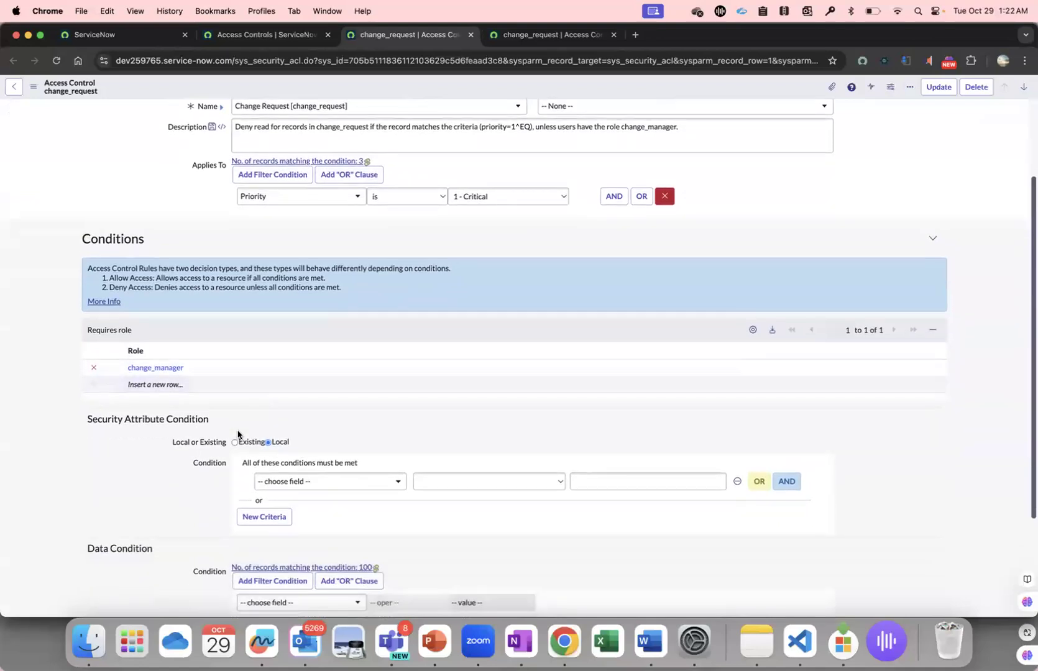
{"action": "scroll", "coordinate": [391, 380], "scroll_direction": "up", "scroll_amount": 4}
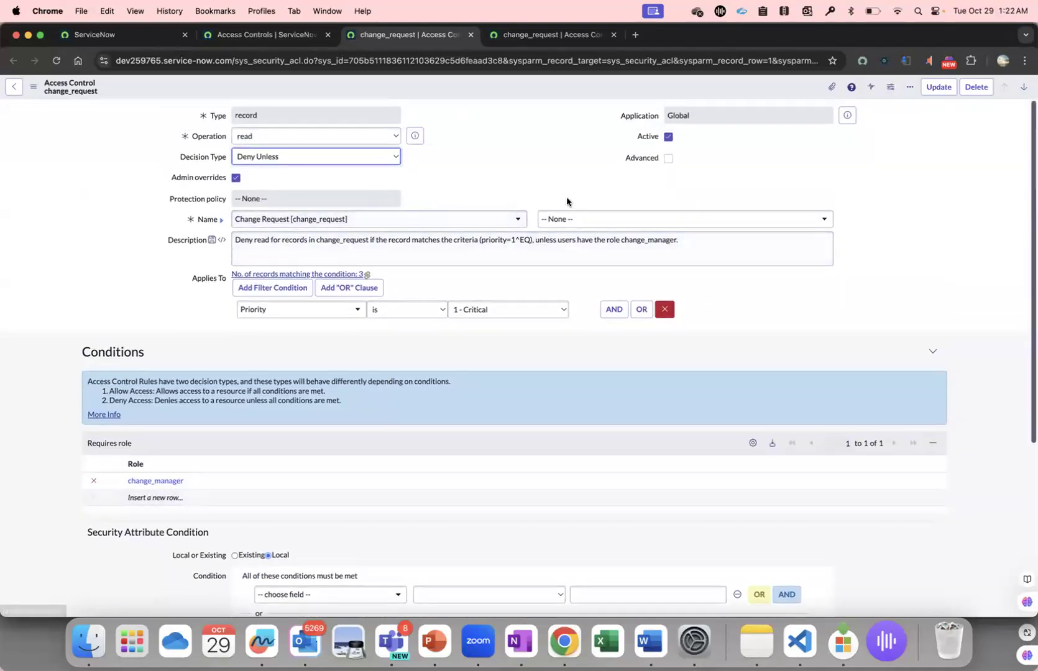
{"action": "scroll", "coordinate": [163, 364], "scroll_direction": "down", "scroll_amount": 1}
{"action": "left_click", "coordinate": [186, 468]}
{"action": "left_click", "coordinate": [186, 468]}
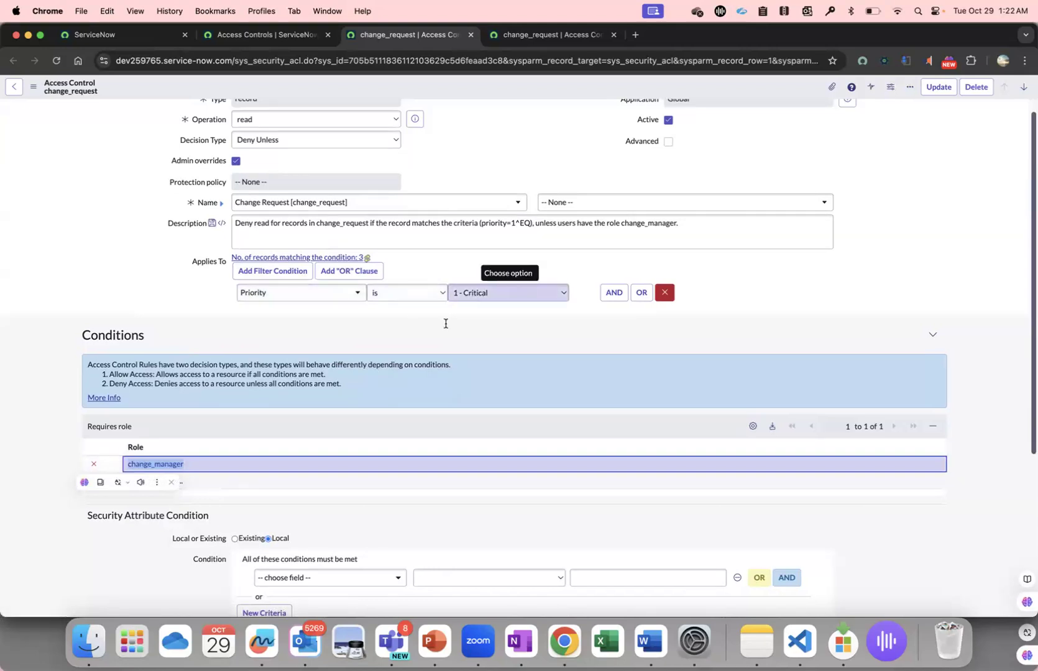
{"action": "scroll", "coordinate": [234, 381], "scroll_direction": "down", "scroll_amount": 3}
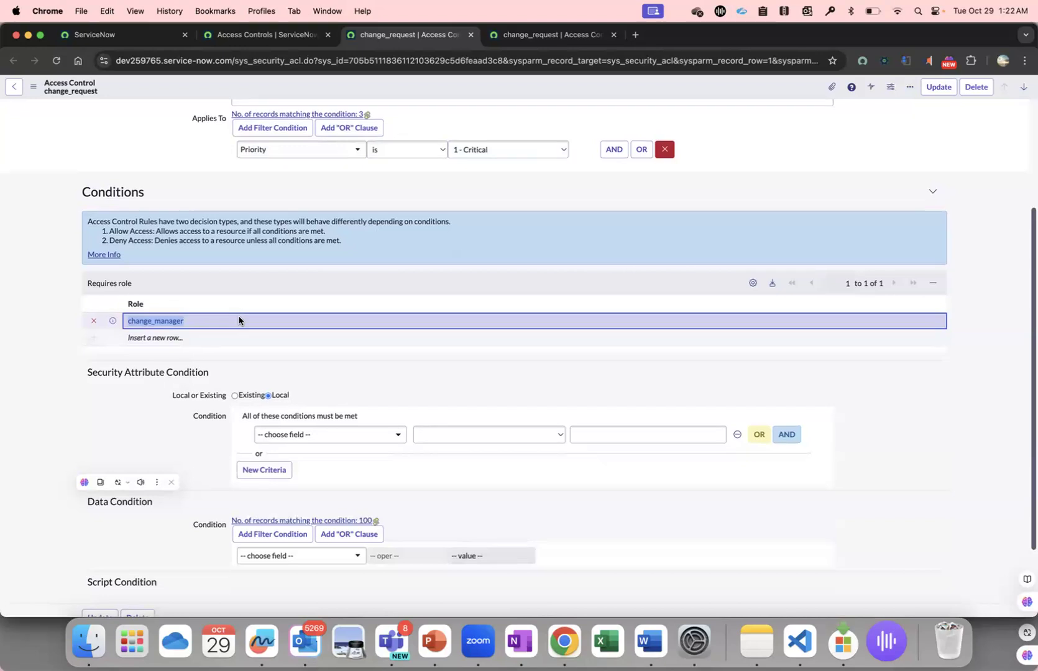
{"action": "scroll", "coordinate": [187, 295], "scroll_direction": "up", "scroll_amount": 3}
{"action": "scroll", "coordinate": [190, 296], "scroll_direction": "up", "scroll_amount": 1}
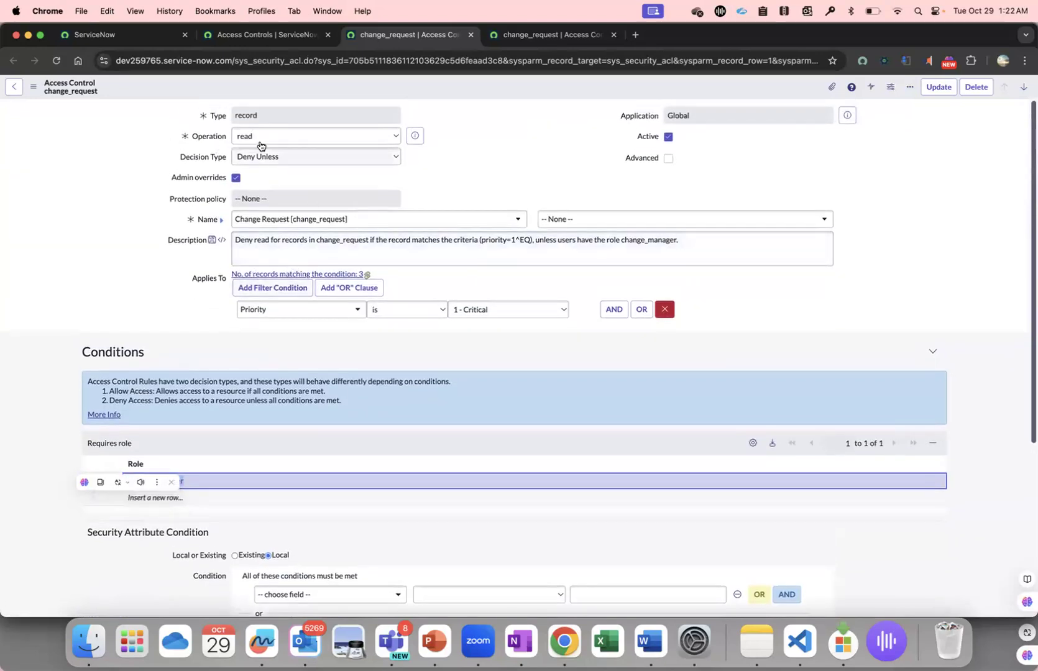
Review the second Deny Unless rule's Applies To criteria, required roles and security attribute condition.
{"action": "left_click", "coordinate": [505, 38]}
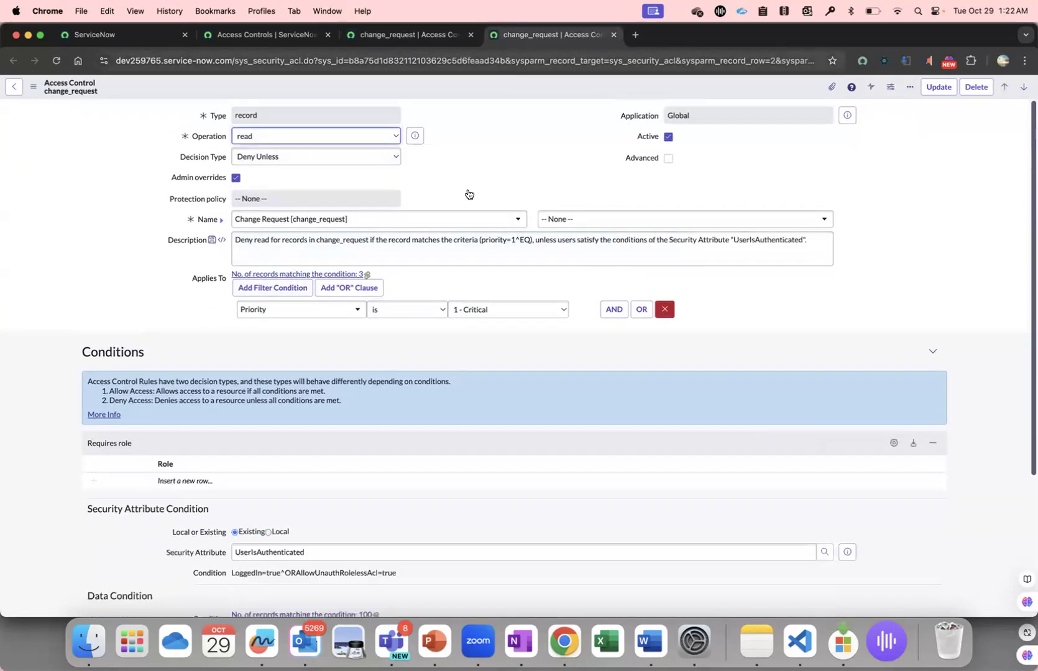
{"action": "scroll", "coordinate": [428, 240], "scroll_direction": "down", "scroll_amount": 4}
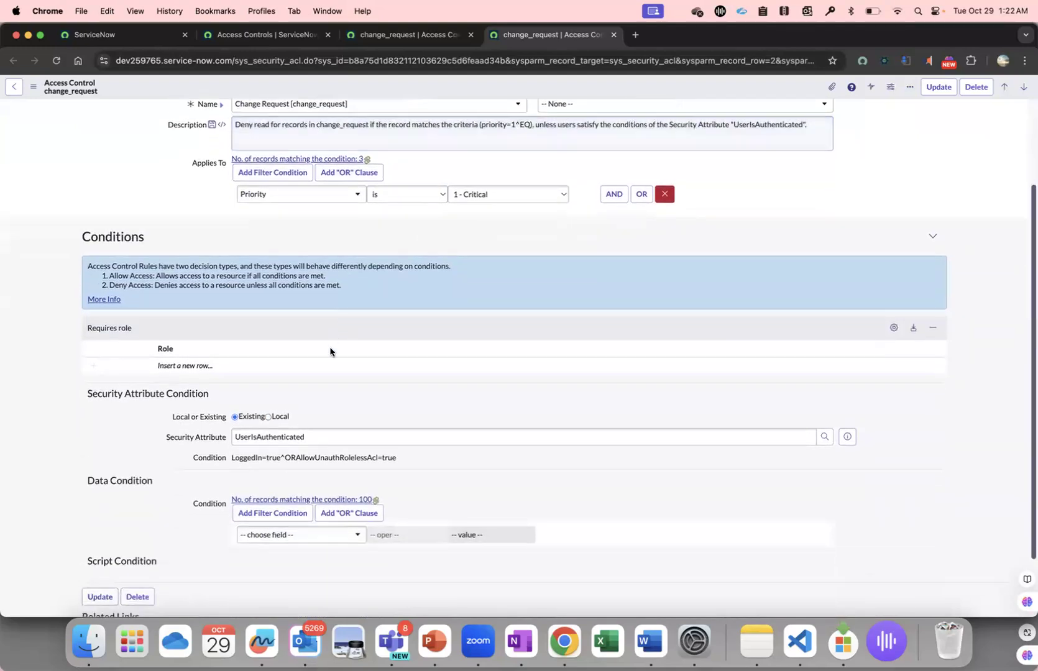
{"action": "scroll", "coordinate": [354, 353], "scroll_direction": "up", "scroll_amount": 4}
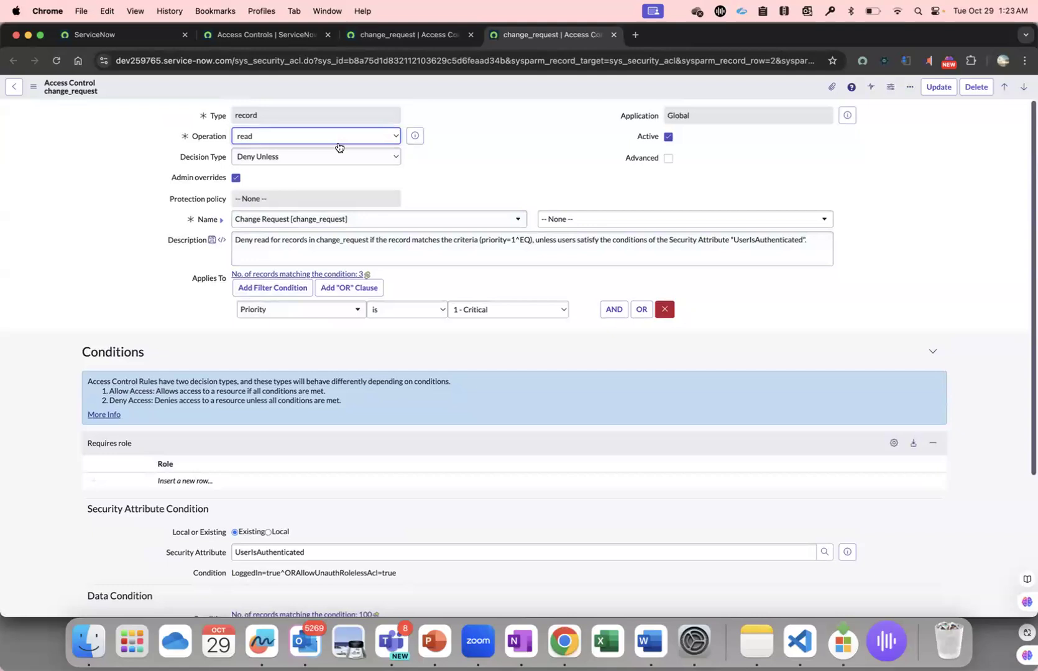
Open the Allow If change_request read rule in its own tab and review its required role and conditions.
{"action": "left_click", "coordinate": [408, 35]}
{"action": "left_click", "coordinate": [249, 36]}
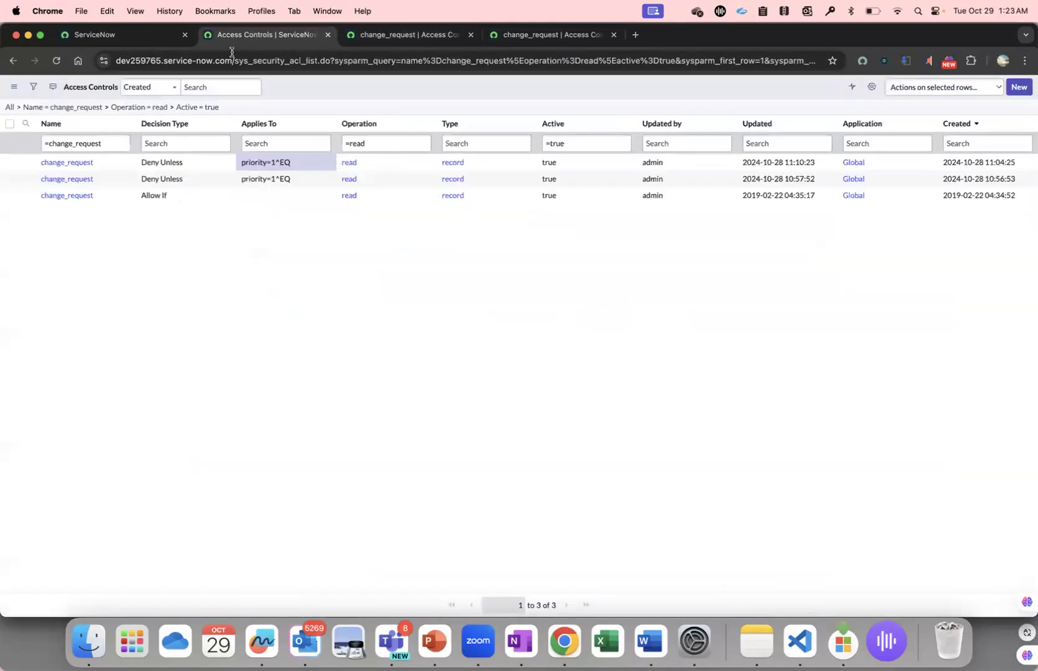
{"action": "left_click", "coordinate": [67, 196], "text": "super"}
{"action": "left_click", "coordinate": [658, 39]}
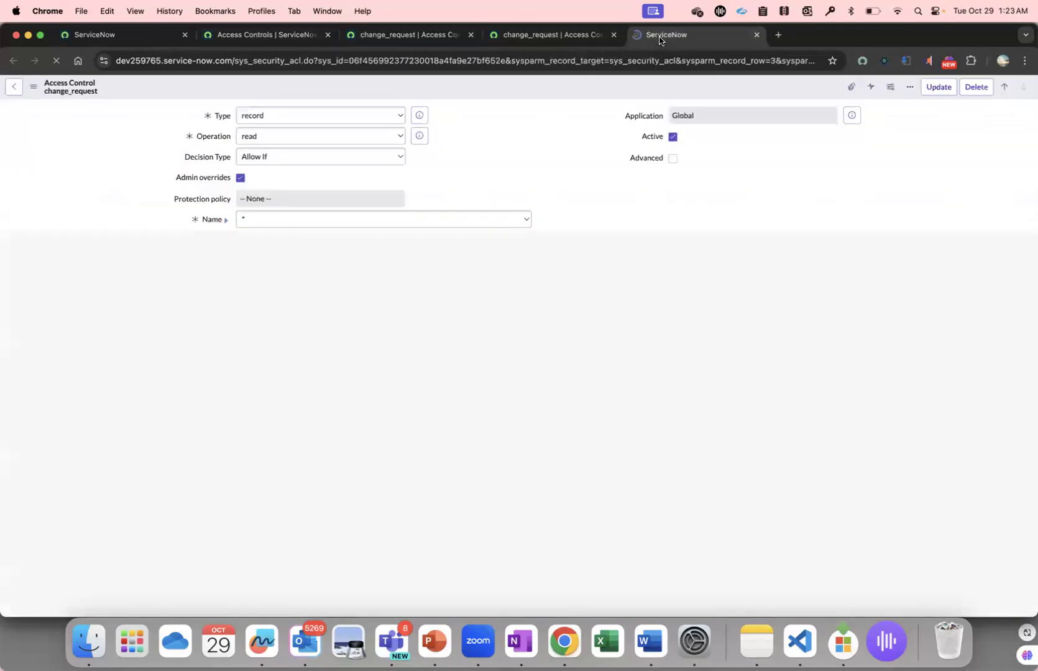
{"action": "scroll", "coordinate": [118, 298], "scroll_direction": "down", "scroll_amount": 3}
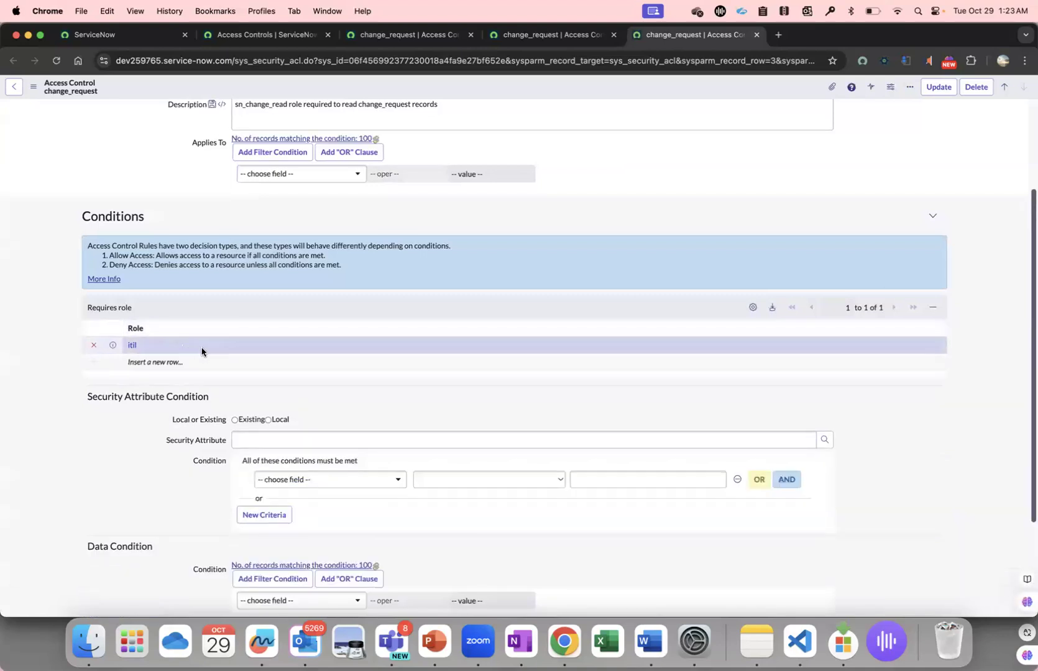
{"action": "scroll", "coordinate": [203, 351], "scroll_direction": "up", "scroll_amount": 2}
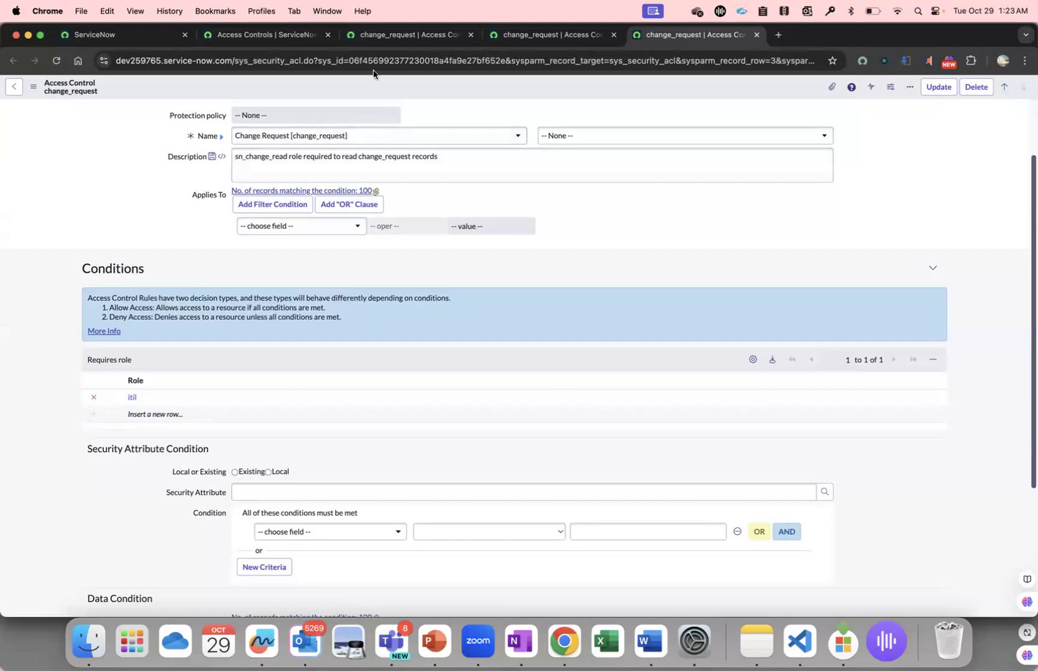
Open the change_request table's record list in a separate tab through the application navigator.
{"action": "left_click", "coordinate": [291, 34]}
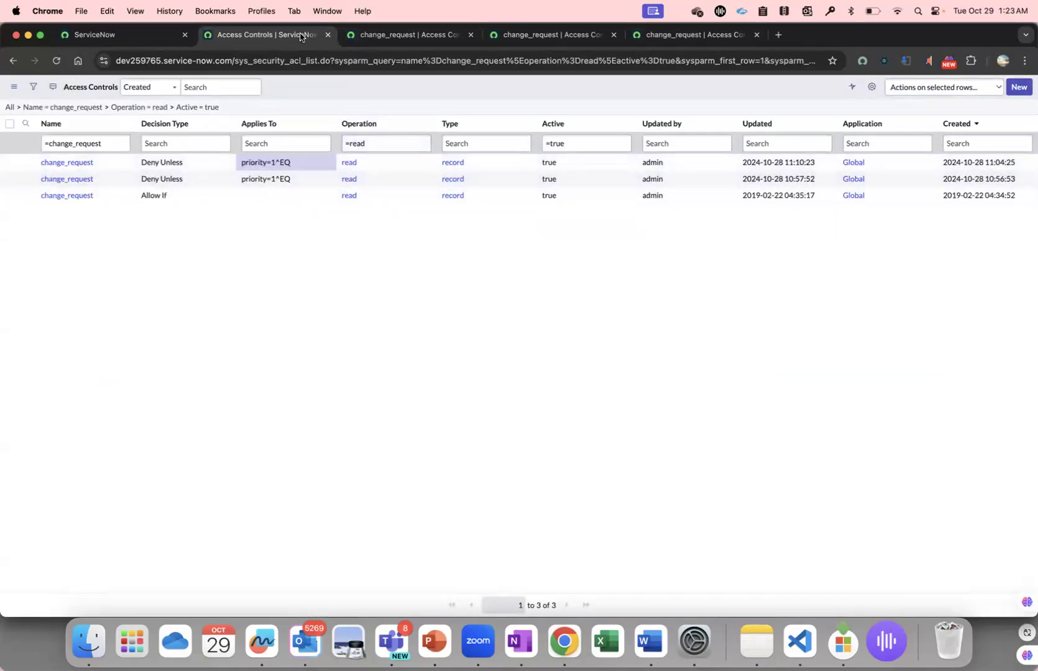
{"action": "left_click", "coordinate": [149, 35]}
{"action": "left_click", "coordinate": [116, 88]}
{"action": "type", "text": "cha"}
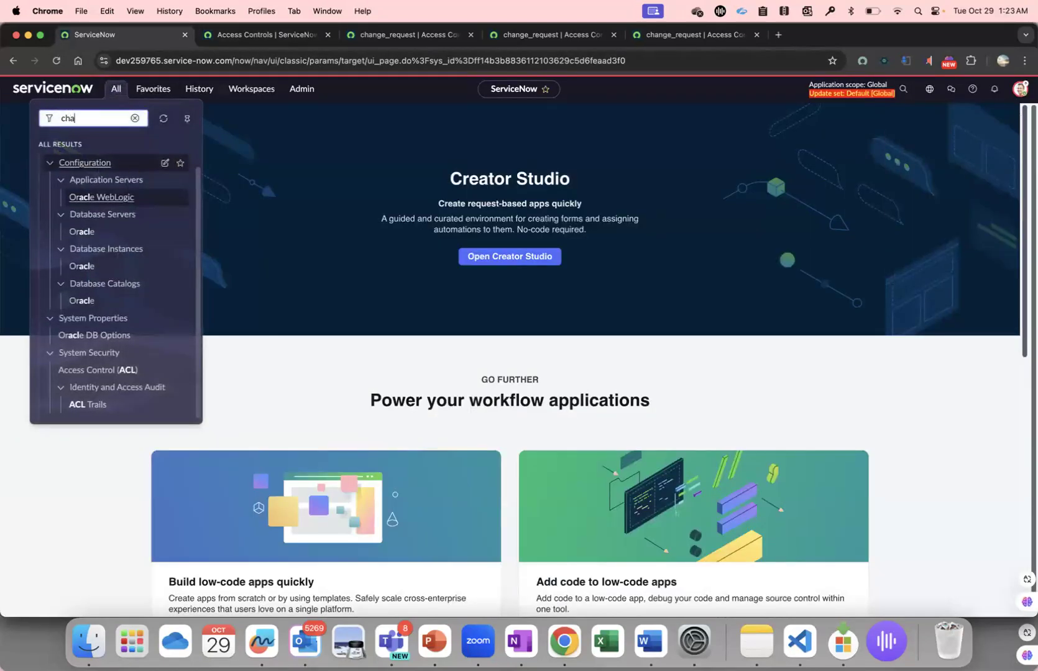
{"action": "type", "text": "nge_"}
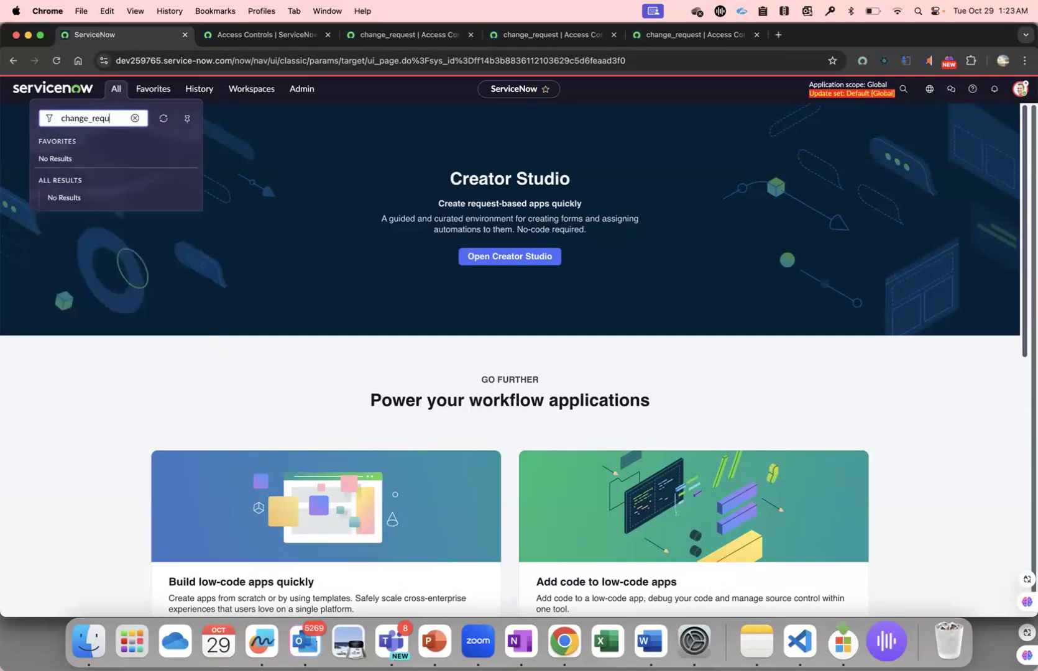
{"action": "type", "text": " request.list"}
{"action": "key", "text": "Return"}
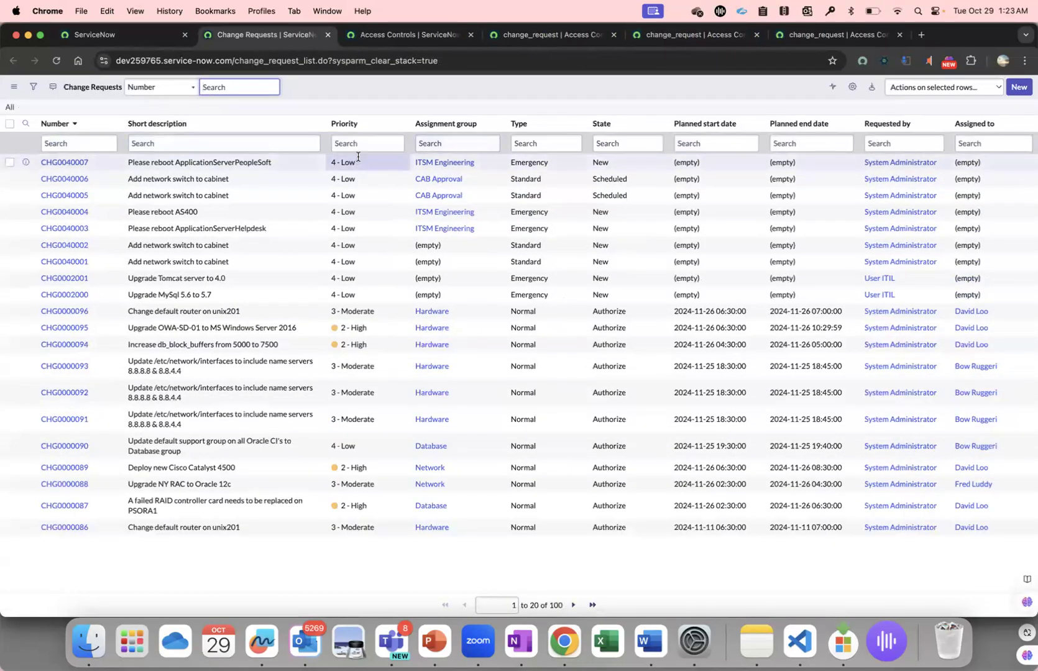
Filter the change requests to those with priority 1 - Critical.
{"action": "left_click", "coordinate": [356, 143]}
{"action": "type", "text": "1"}
{"action": "key", "text": "Return"}
{"action": "right_click", "coordinate": [290, 168]}
{"action": "left_click", "coordinate": [314, 174]}
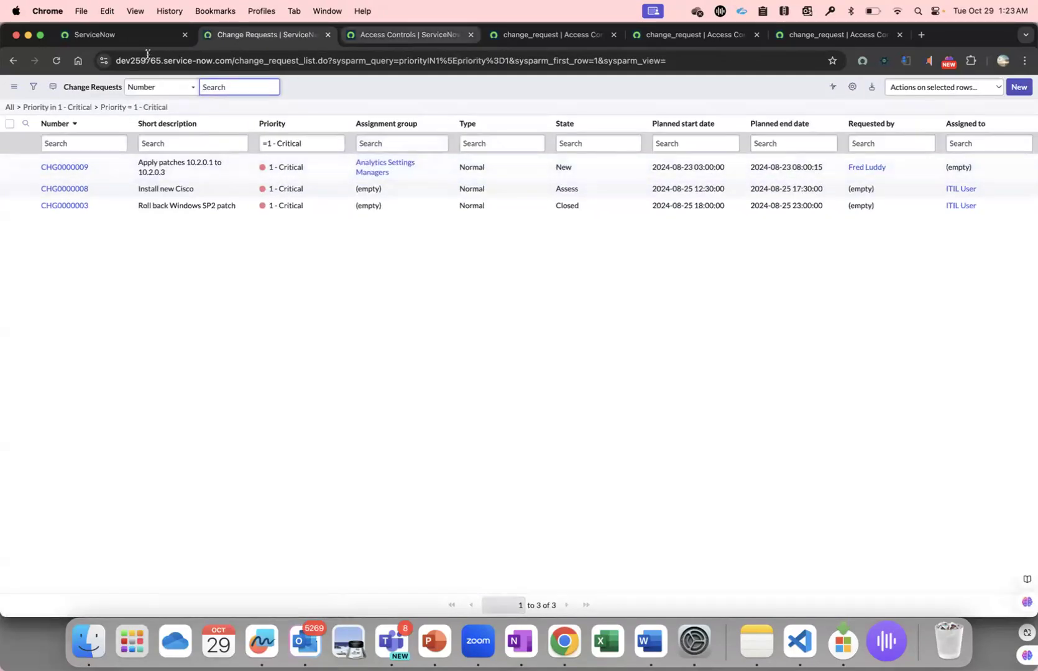
Switch to the ITIL browser profile with its Change Requests list.
{"action": "left_click", "coordinate": [259, 11]}
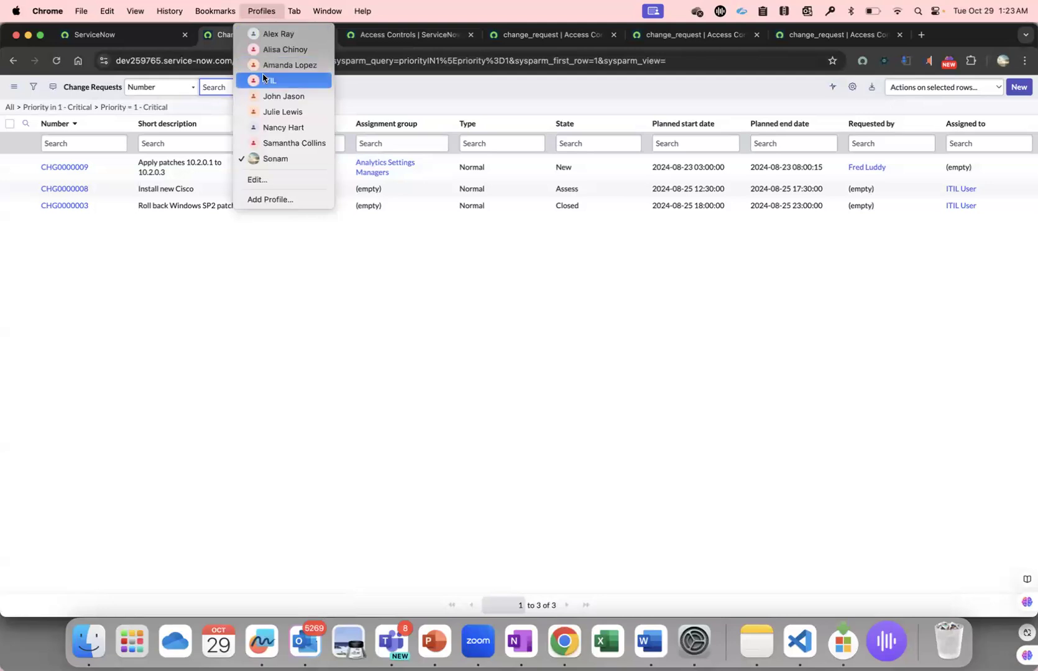
{"action": "left_click", "coordinate": [269, 80]}
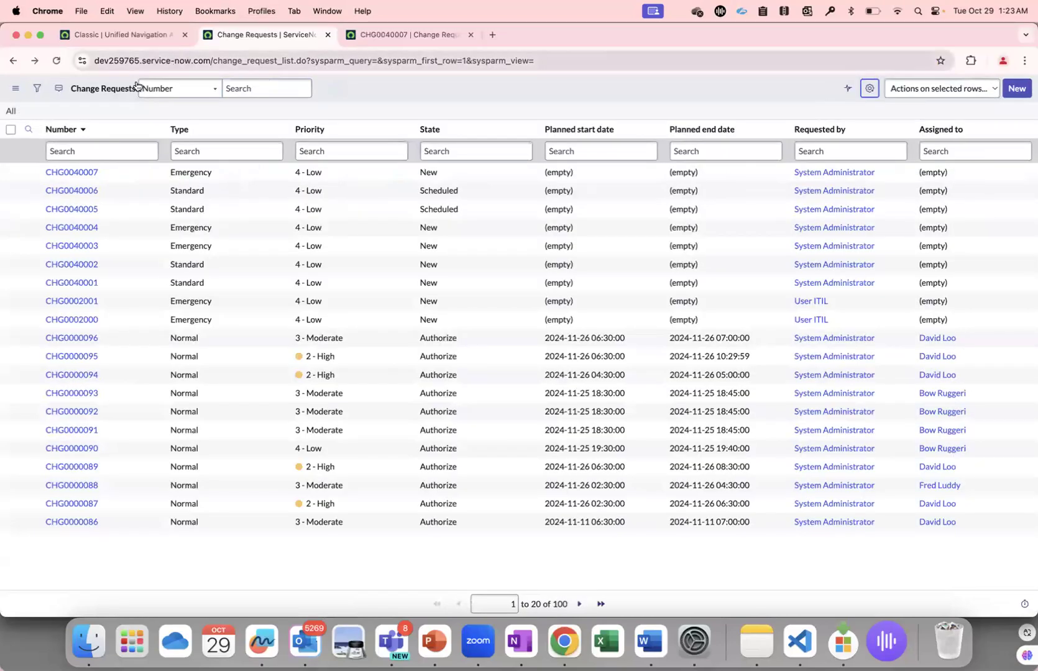
Filter the ITIL user's Change Requests list to priority 1 - Critical and refresh the open CHG0040007 record.
{"action": "left_click", "coordinate": [308, 153]}
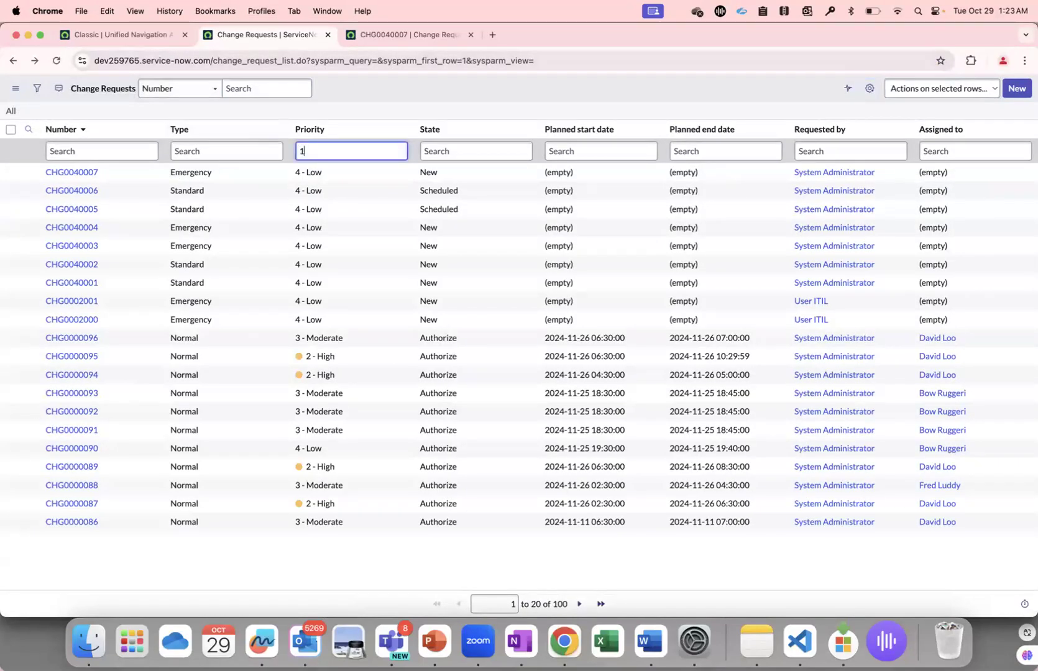
{"action": "key", "text": "Return"}
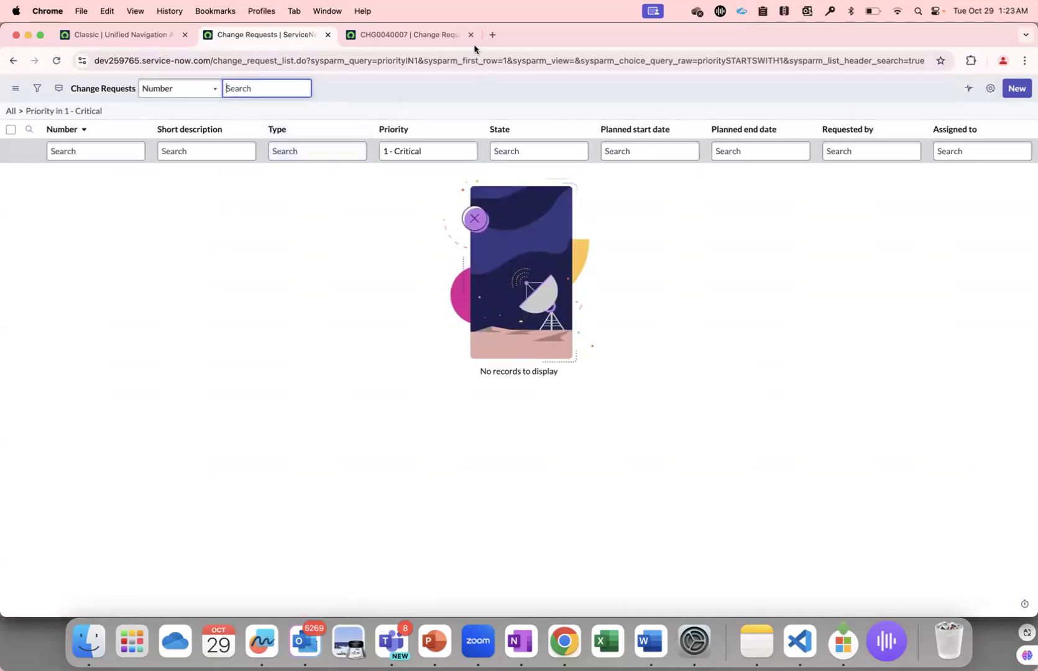
{"action": "left_click", "coordinate": [408, 34]}
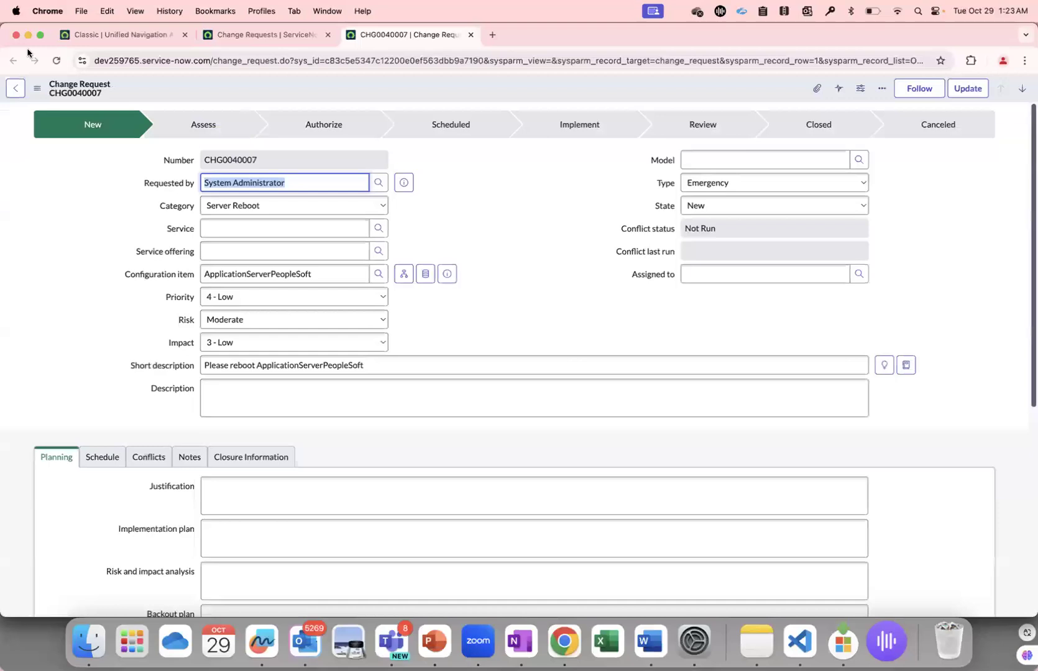
{"action": "left_click", "coordinate": [56, 62]}
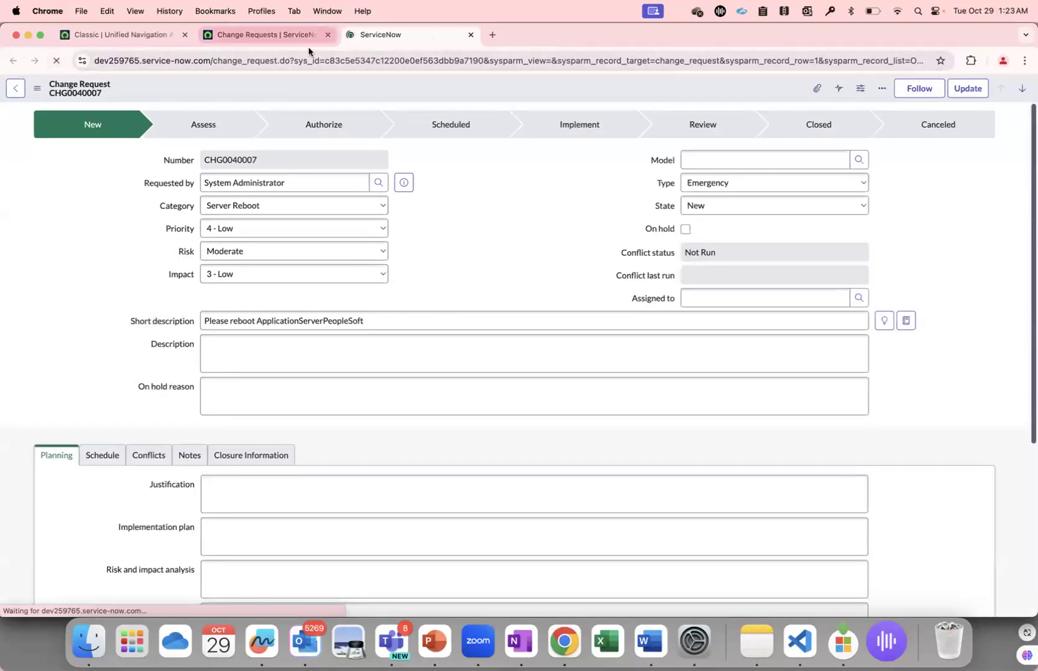
View the ITIL user's unfiltered Change Requests list, and return to the priority 1 - Critical filter.
{"action": "left_click", "coordinate": [297, 35]}
{"action": "left_click", "coordinate": [22, 112]}
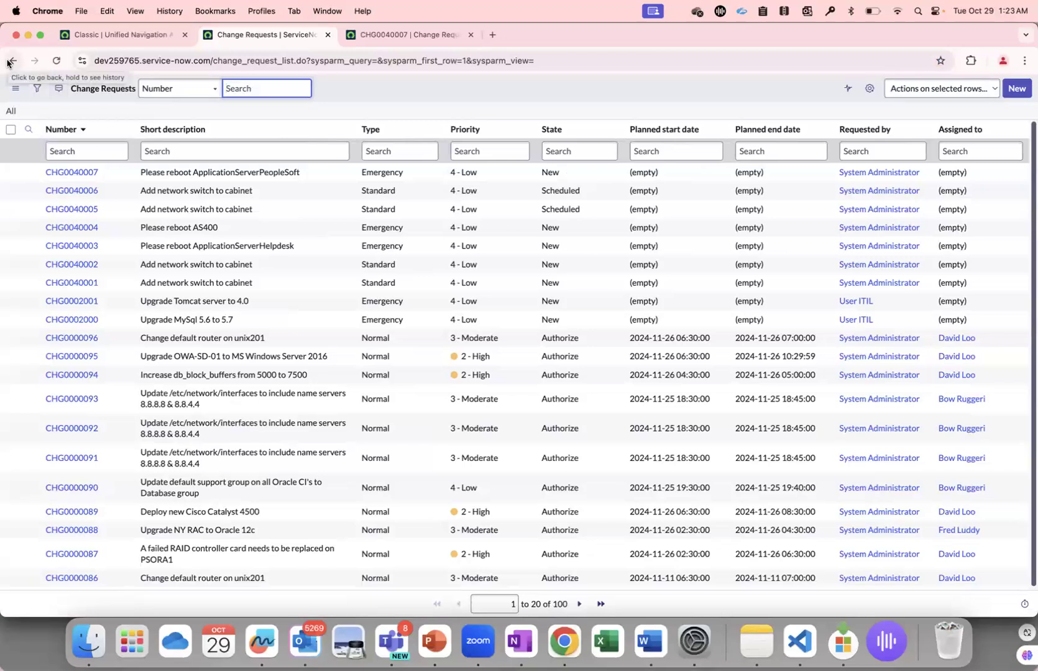
{"action": "left_click", "coordinate": [10, 61]}
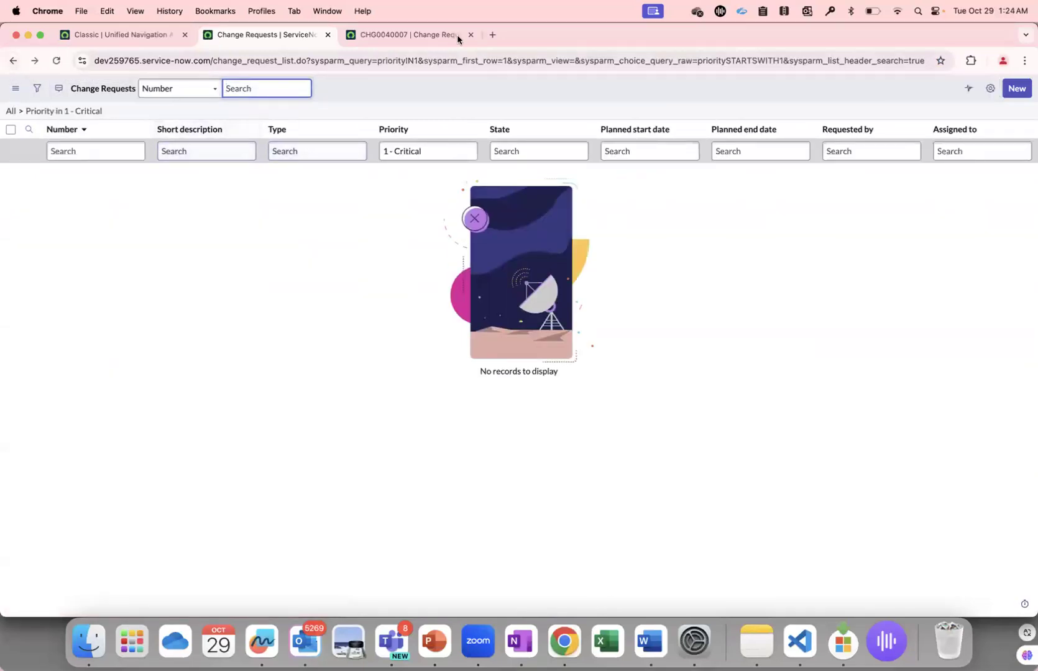
Close the CHG0040007 record and switch to the administrator's browser profile.
{"action": "left_click", "coordinate": [457, 34]}
{"action": "left_click", "coordinate": [478, 36]}
{"action": "left_click", "coordinate": [261, 10]}
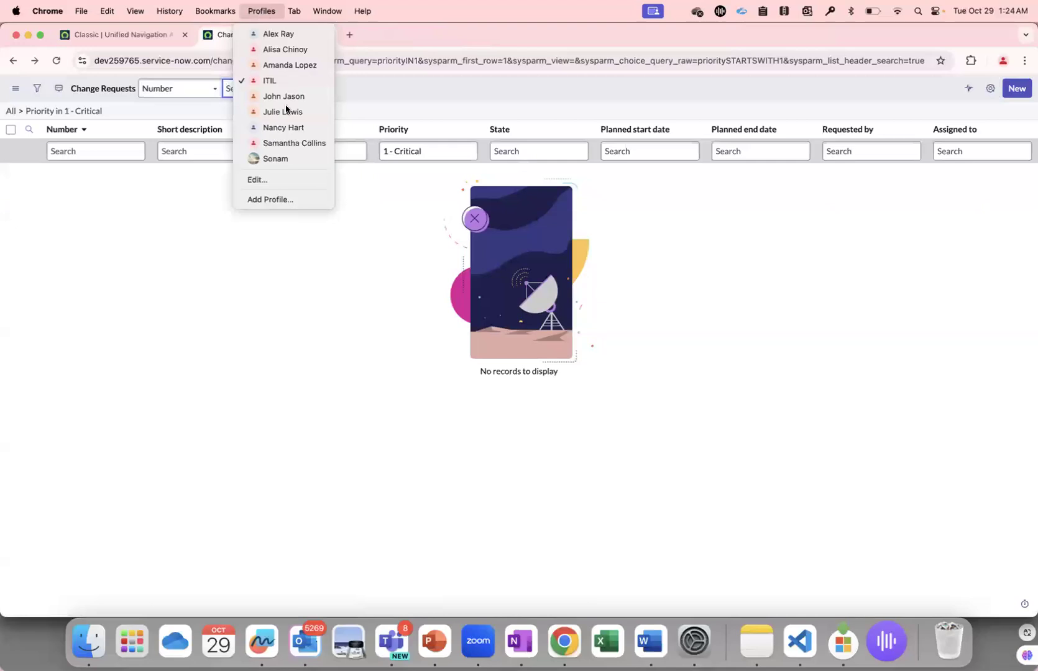
{"action": "left_click", "coordinate": [276, 158]}
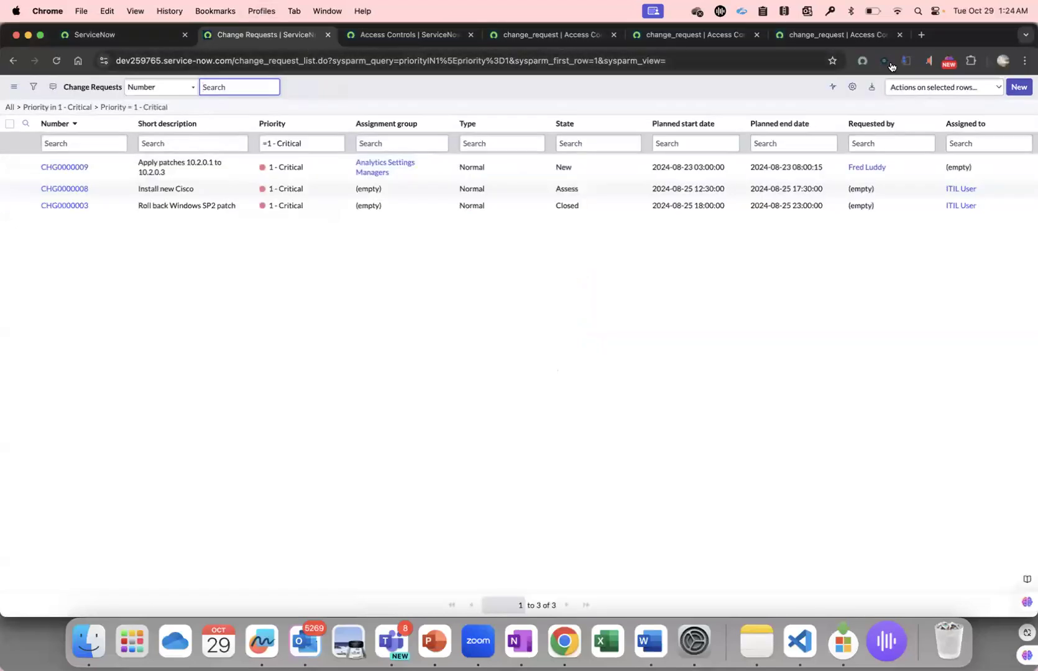
Impersonate the change manager user and refresh the priority 1 - Critical change request list.
{"action": "left_click", "coordinate": [143, 36]}
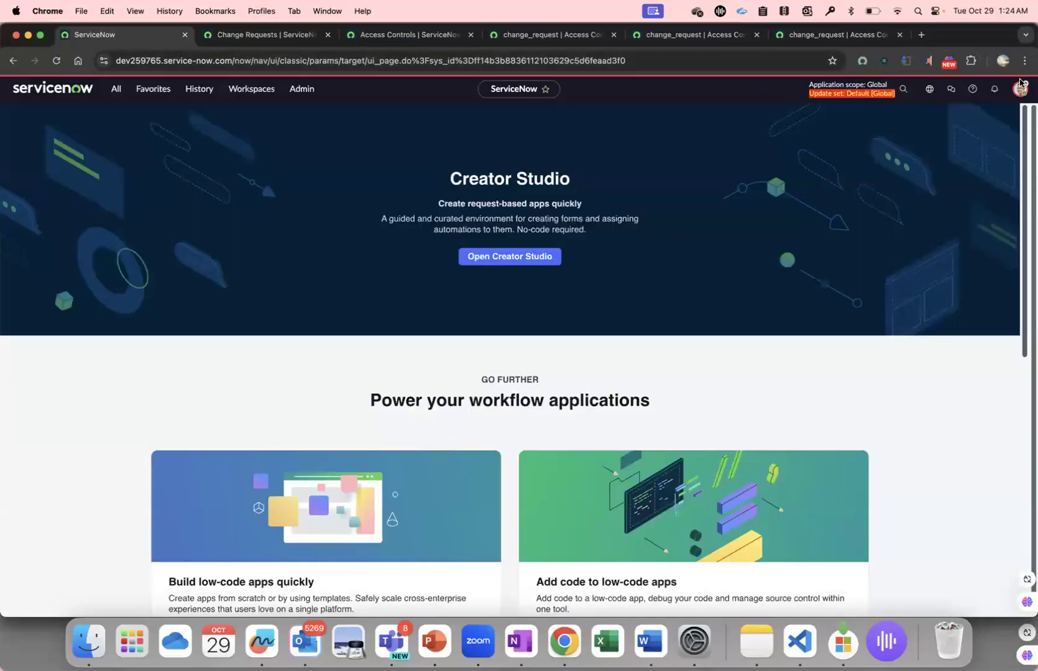
{"action": "left_click", "coordinate": [1019, 90]}
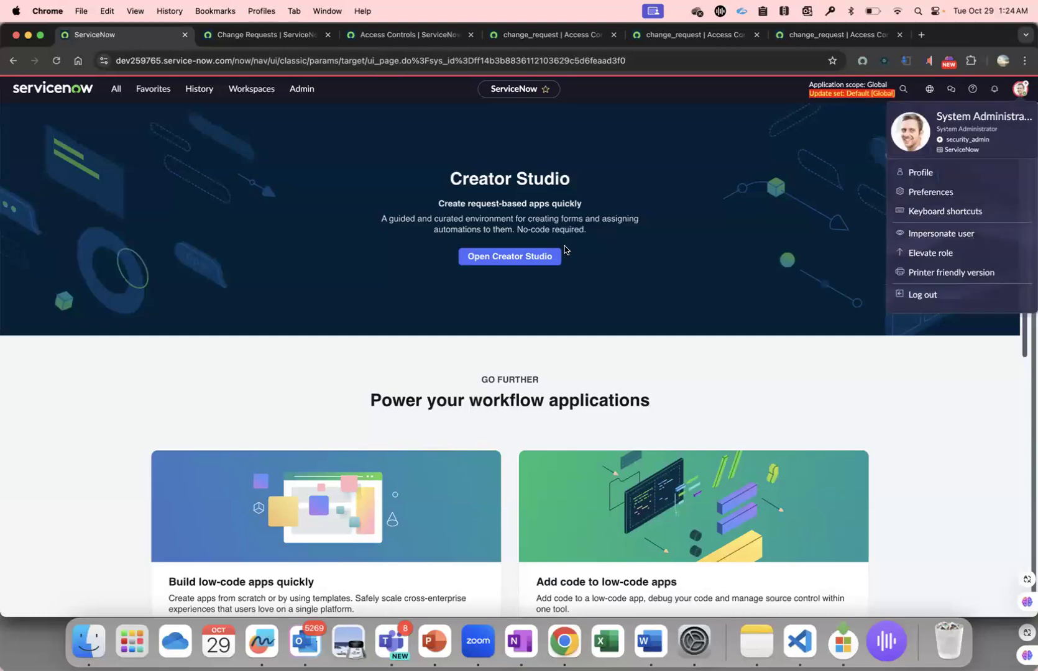
{"action": "left_click", "coordinate": [974, 240]}
{"action": "left_click", "coordinate": [464, 333]}
{"action": "left_click", "coordinate": [645, 459]}
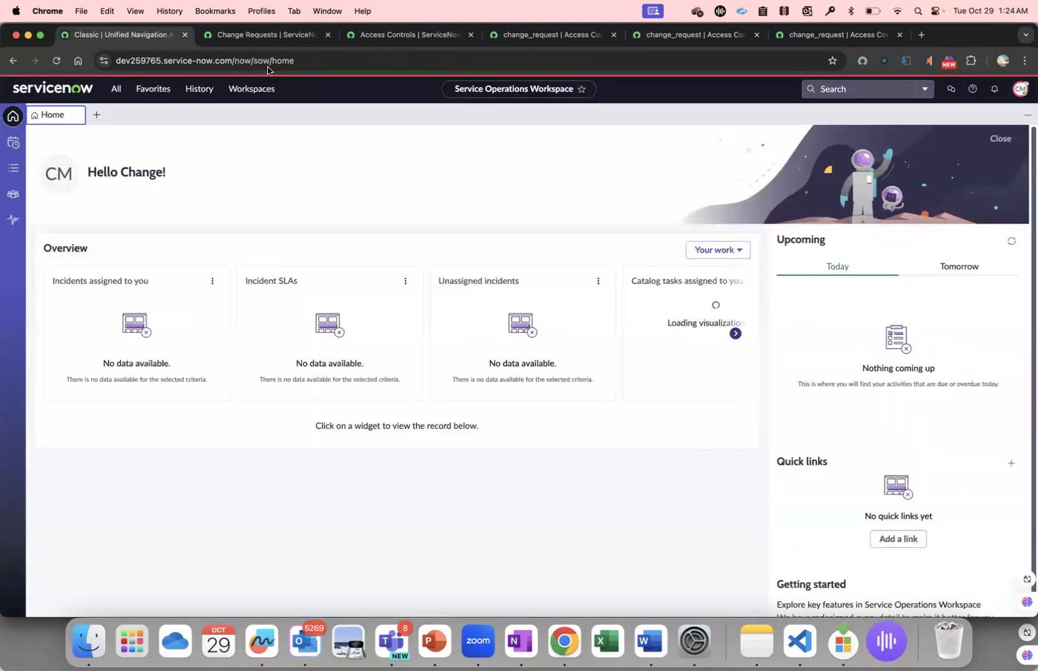
{"action": "left_click", "coordinate": [274, 36]}
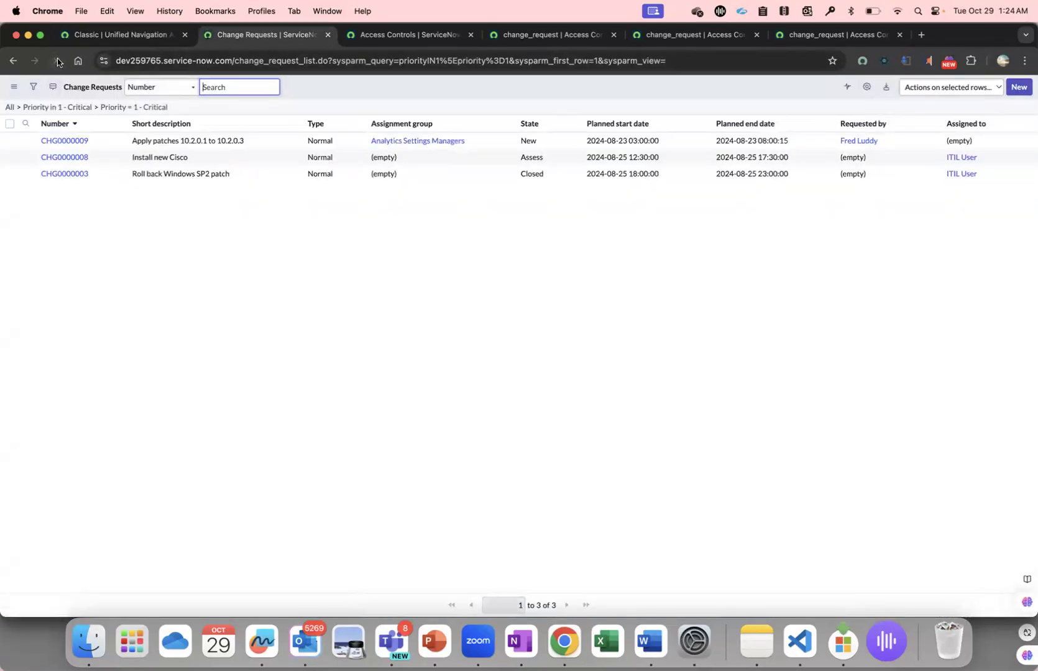
{"action": "left_click", "coordinate": [57, 62]}
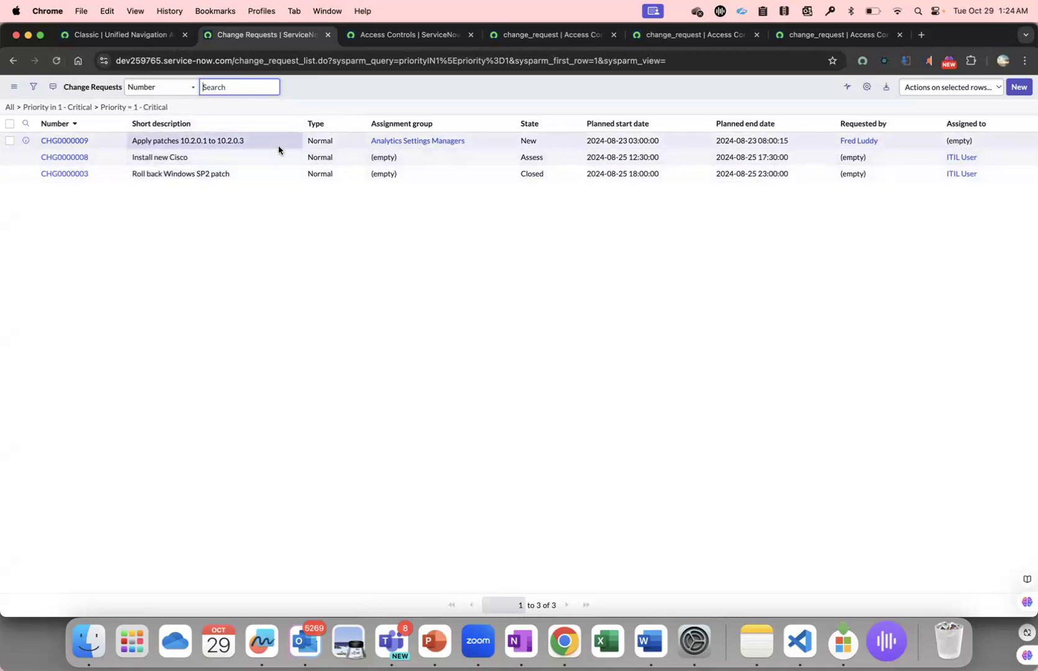
Refresh the critical change request list in the ITIL profile for comparison, and return to the administrator's browser profile.
{"action": "left_click", "coordinate": [253, 14]}
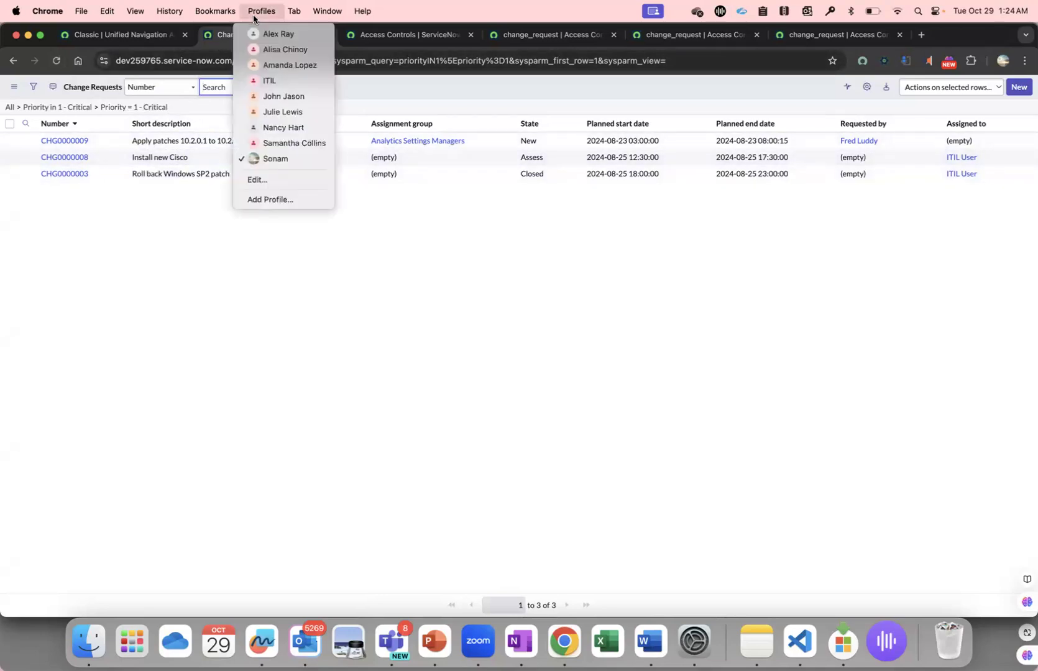
{"action": "left_click", "coordinate": [277, 81]}
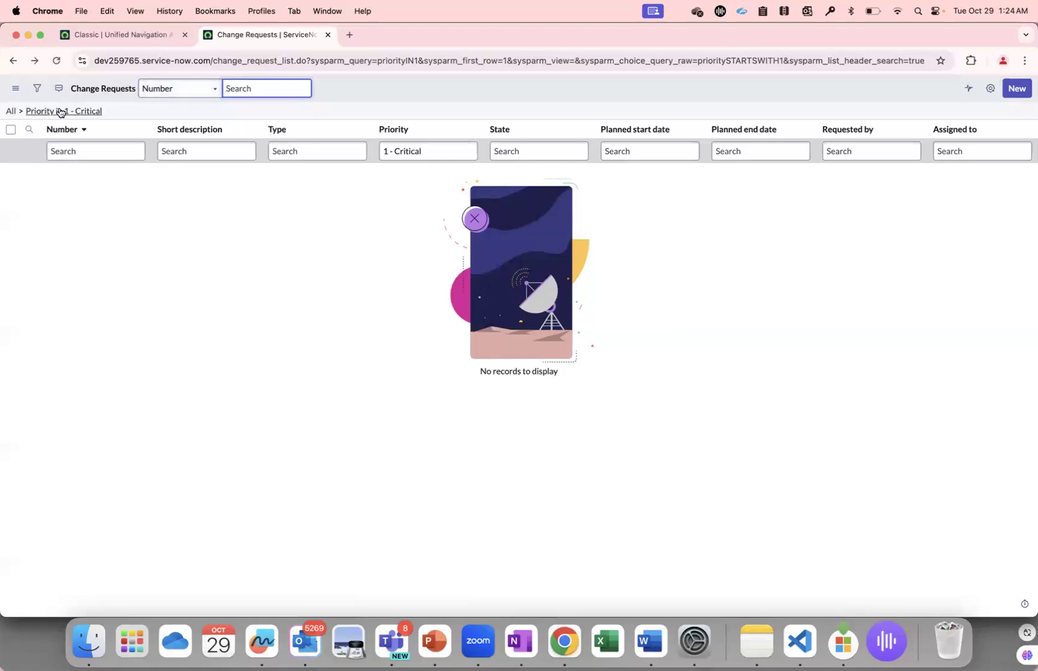
{"action": "left_click", "coordinate": [56, 60]}
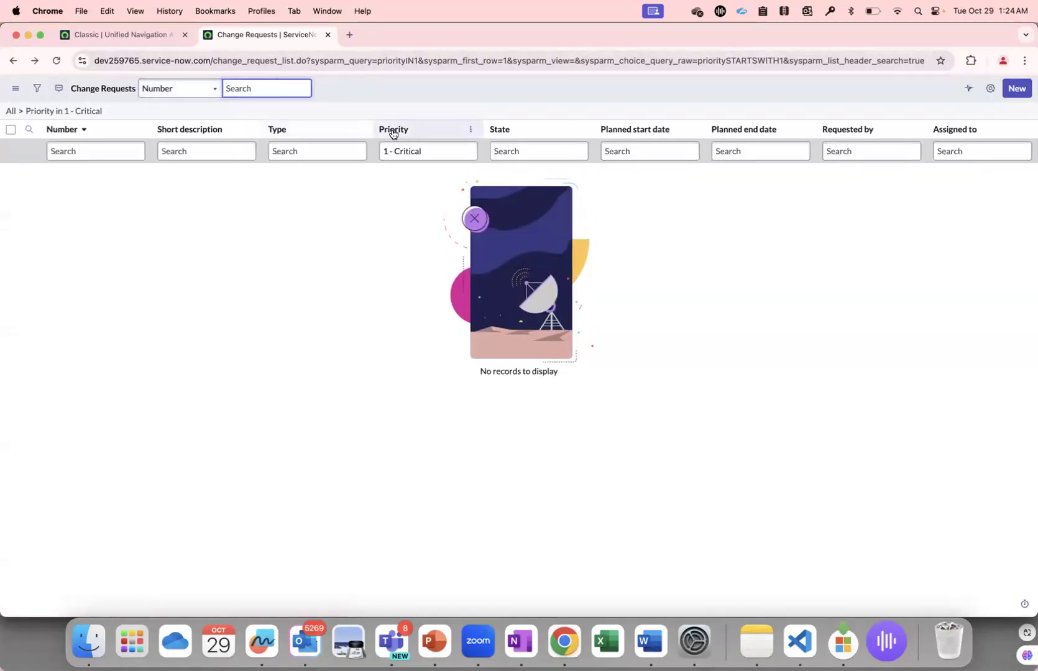
{"action": "left_click", "coordinate": [274, 11]}
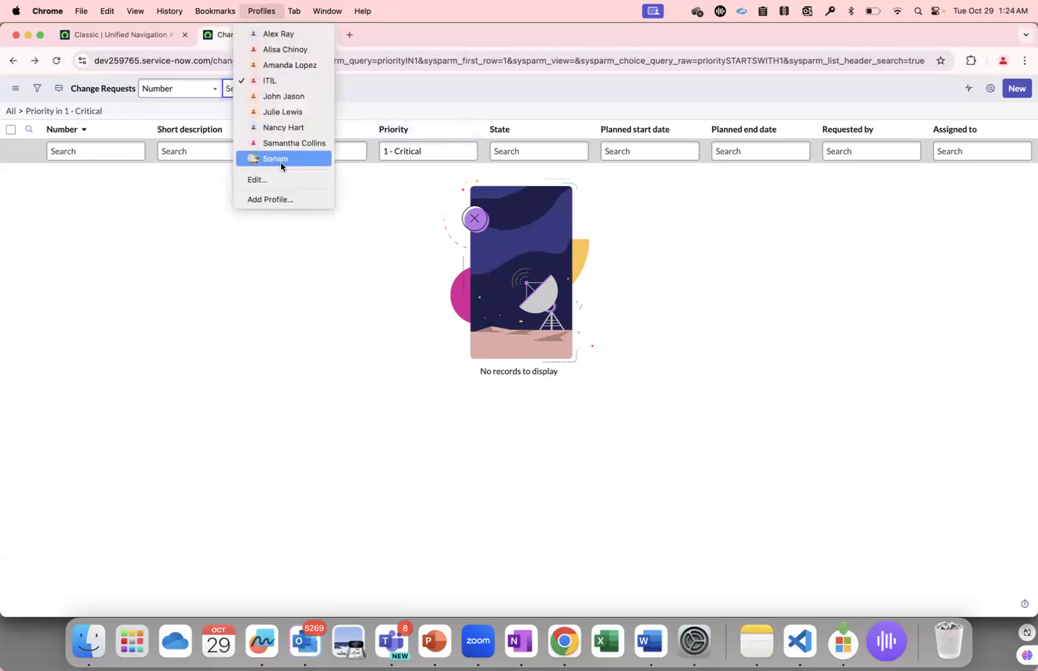
{"action": "left_click", "coordinate": [281, 160]}
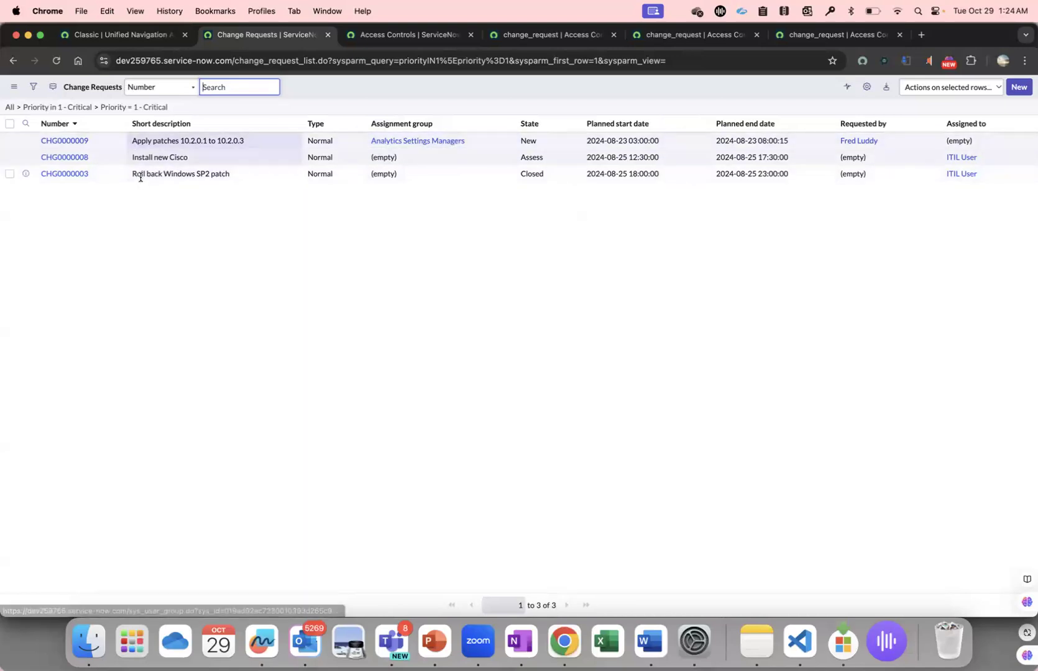
End the change manager impersonation from the ServiceNow home page.
{"action": "left_click", "coordinate": [139, 42]}
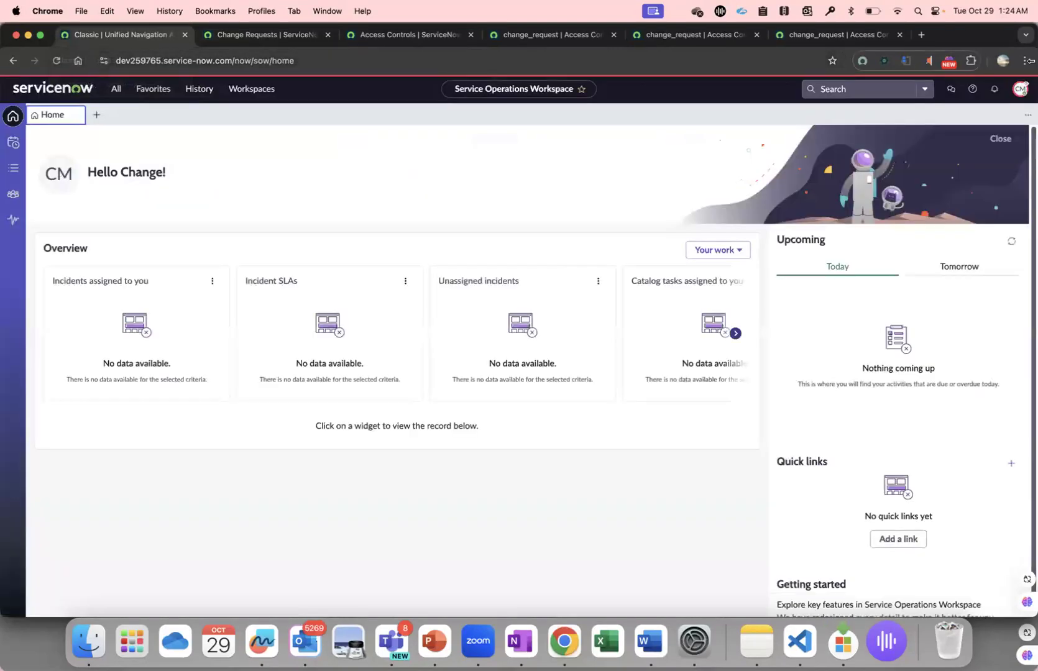
{"action": "left_click", "coordinate": [1016, 90]}
{"action": "left_click", "coordinate": [967, 231]}
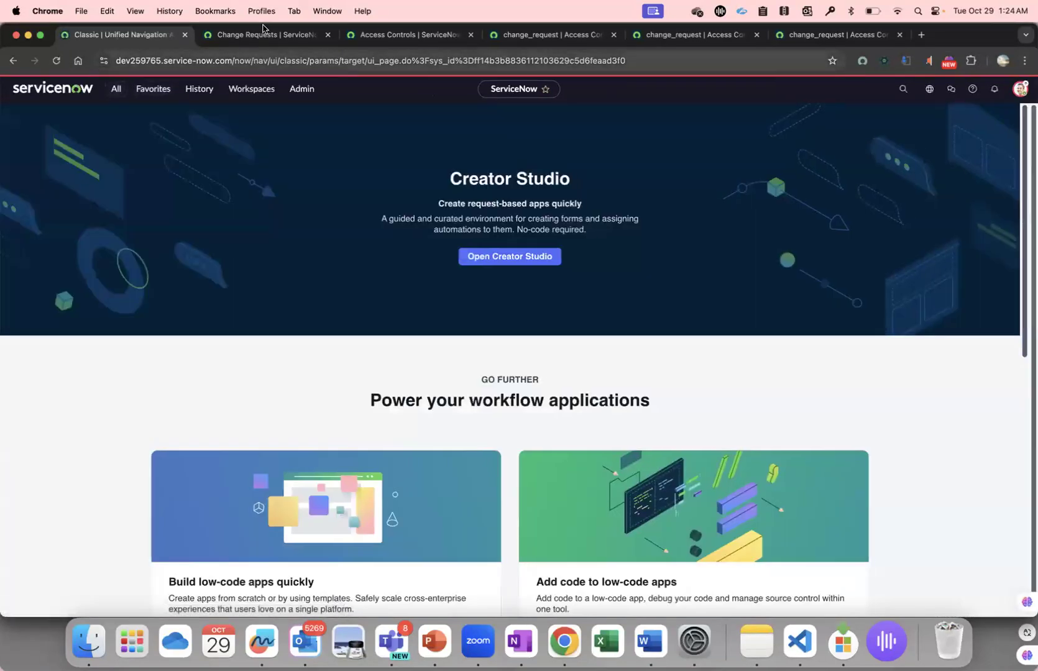
Close the Change Requests list tab and remove the Active, Operation and Name filters from the Access Controls list.
{"action": "left_click", "coordinate": [268, 35]}
{"action": "left_click", "coordinate": [406, 37]}
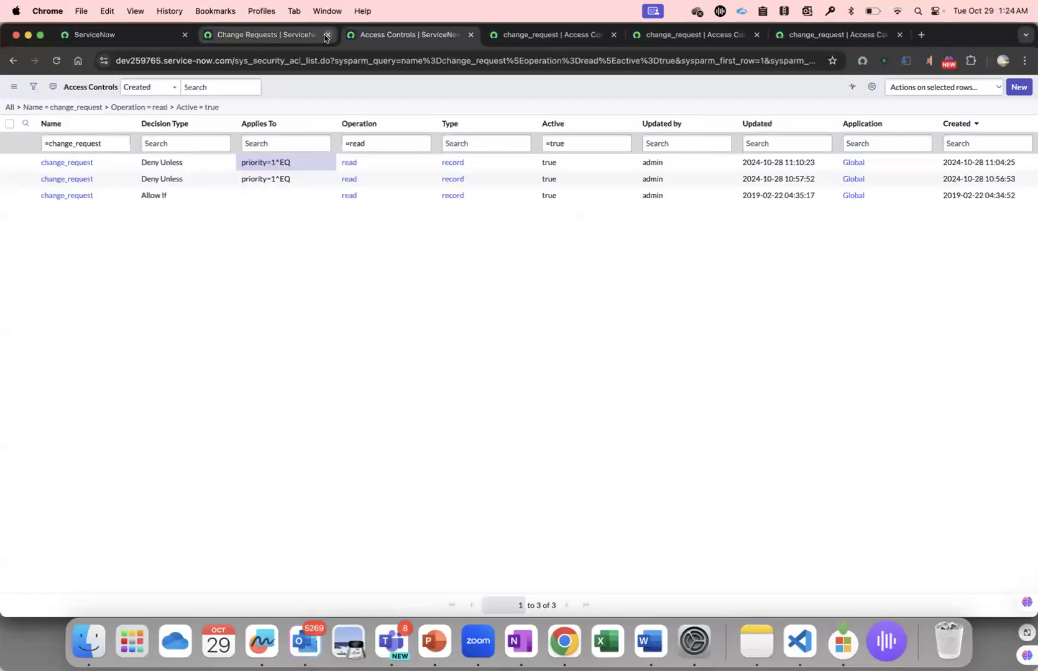
{"action": "left_click", "coordinate": [326, 34]}
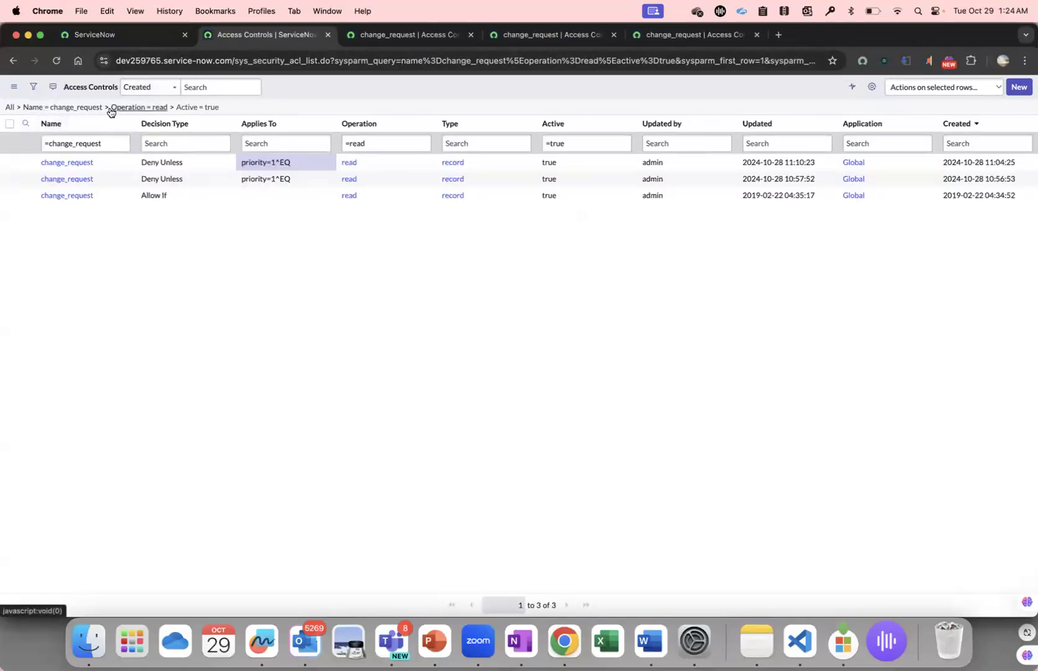
{"action": "left_click", "coordinate": [171, 109]}
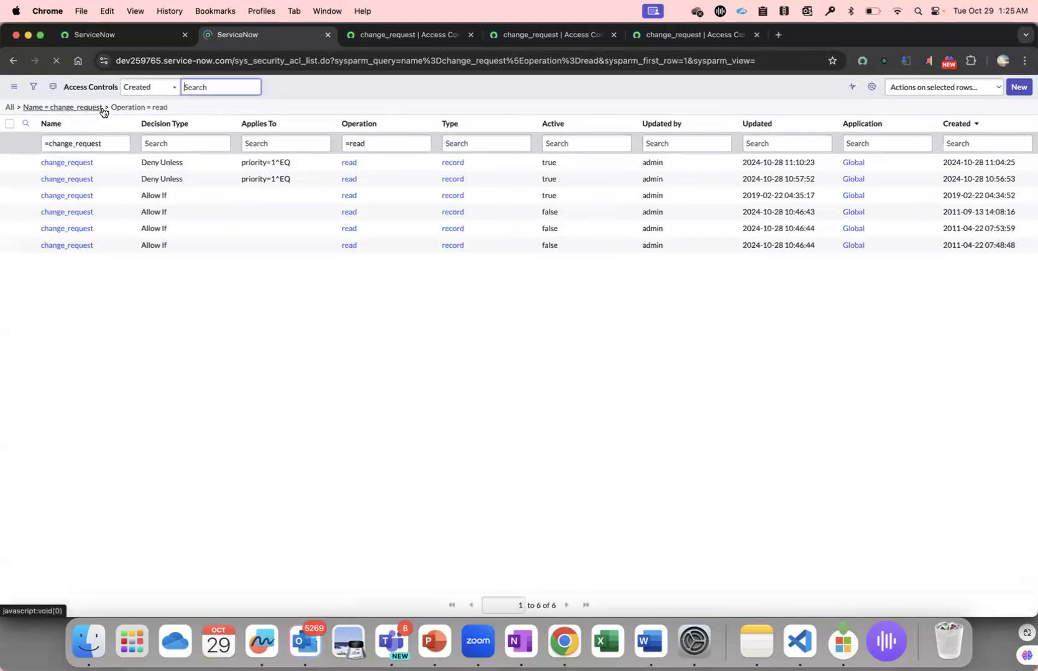
{"action": "left_click", "coordinate": [103, 109]}
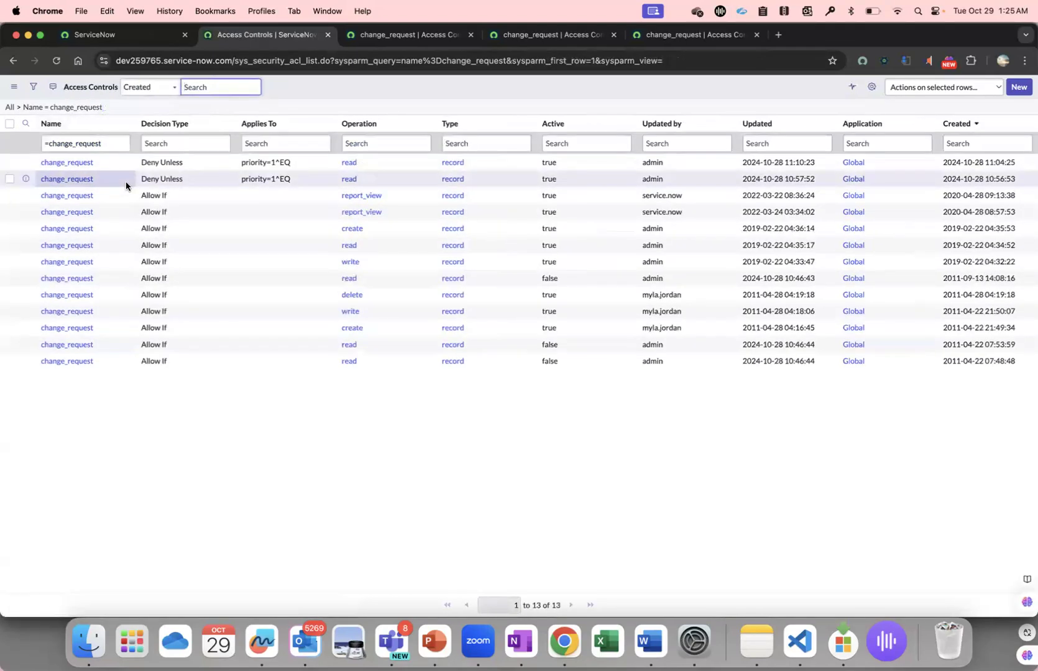
{"action": "left_click", "coordinate": [18, 108]}
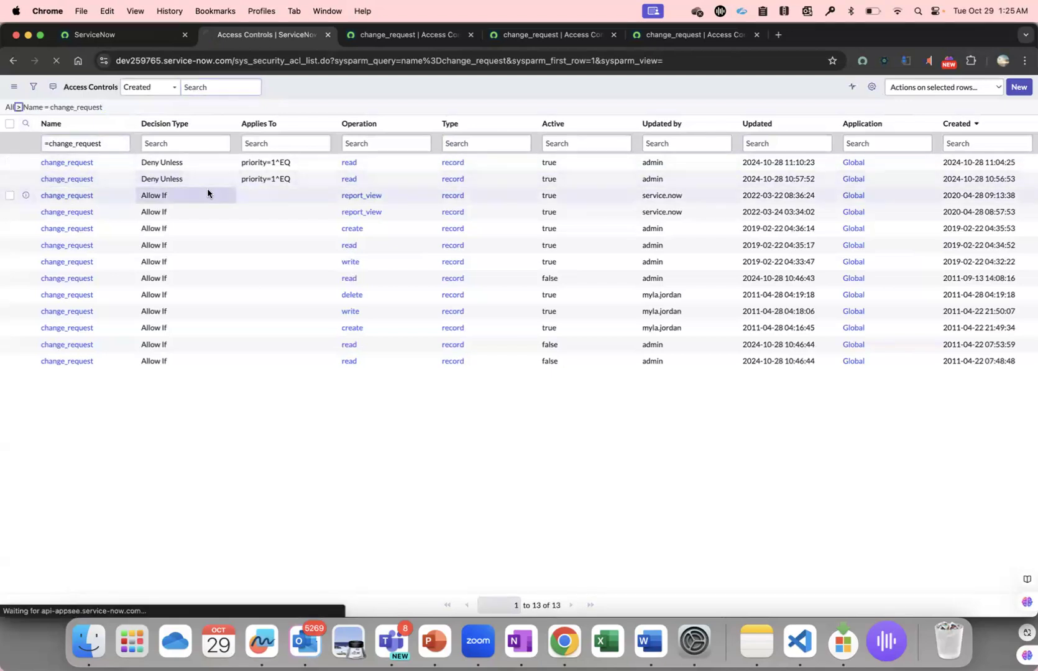
Open both change_request.assignment_group read rules in separate tabs and filter the Access Controls list to that name.
{"action": "left_click", "coordinate": [118, 180], "text": "super"}
{"action": "left_click", "coordinate": [119, 196], "text": "super"}
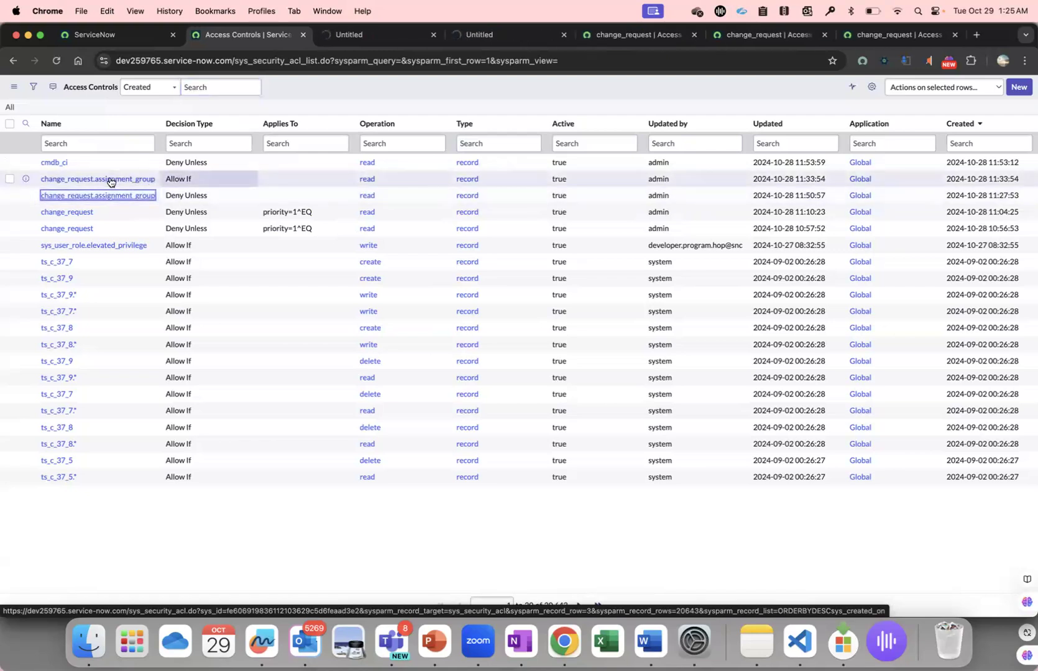
{"action": "right_click", "coordinate": [117, 179]}
{"action": "left_click", "coordinate": [151, 187]}
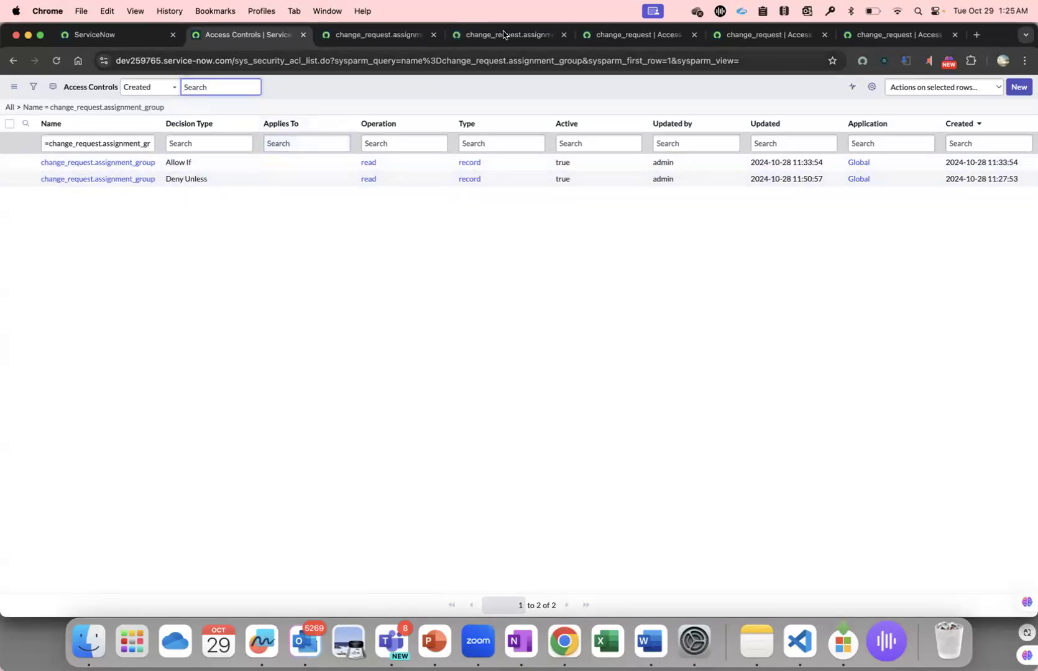
Close the three tabs holding the table-level change_request access controls.
{"action": "left_click", "coordinate": [694, 35]}
{"action": "left_click", "coordinate": [694, 35]}
{"action": "left_click", "coordinate": [690, 35]}
Review the required role and conditions of the Deny Unless read rule on change_request.assignment_group.
{"action": "left_click", "coordinate": [591, 36]}
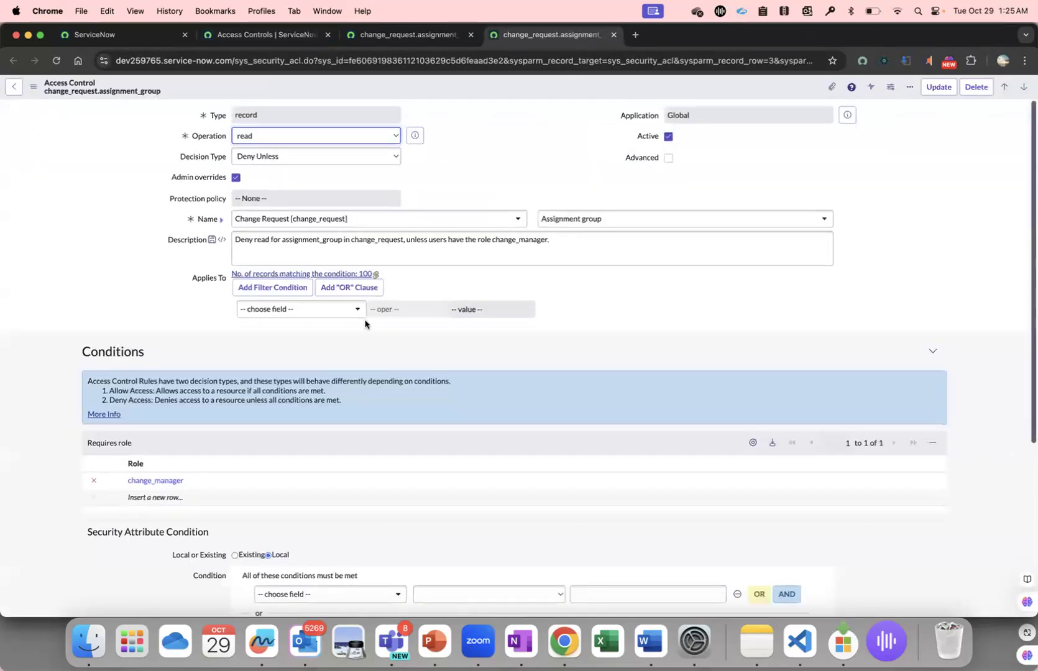
{"action": "scroll", "coordinate": [364, 322], "scroll_direction": "down", "scroll_amount": 3}
{"action": "scroll", "coordinate": [365, 323], "scroll_direction": "up", "scroll_amount": 2}
{"action": "scroll", "coordinate": [365, 323], "scroll_direction": "up", "scroll_amount": 1}
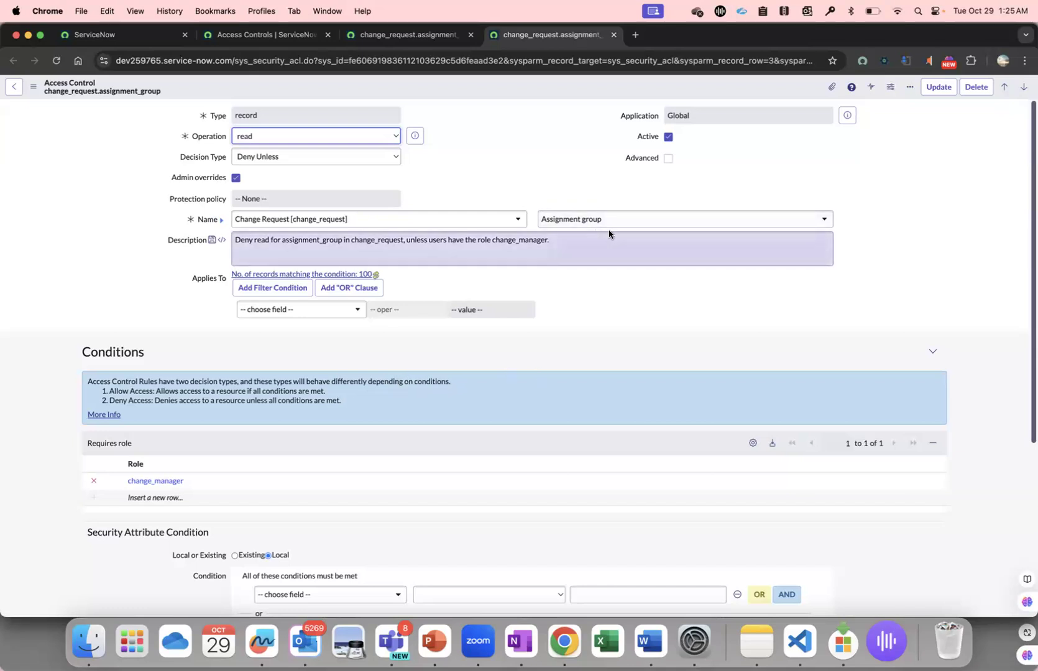
Review the Allow If read rule on change_request.assignment_group, including its required role and security attribute condition.
{"action": "left_click", "coordinate": [407, 34]}
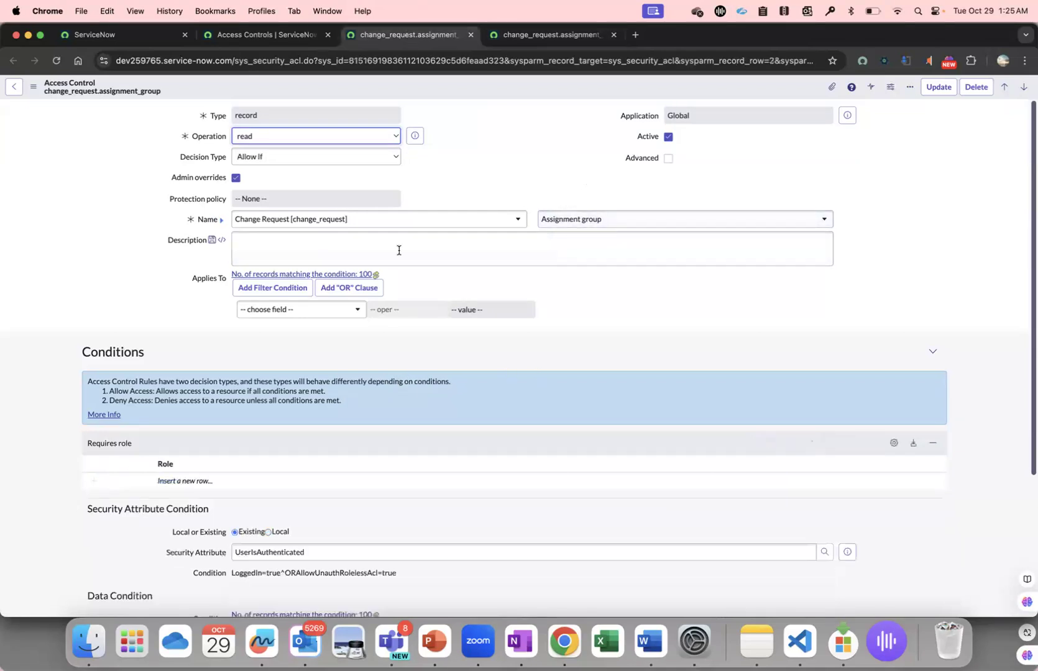
{"action": "scroll", "coordinate": [391, 266], "scroll_direction": "down", "scroll_amount": 1}
{"action": "scroll", "coordinate": [362, 189], "scroll_direction": "up", "scroll_amount": 1}
{"action": "scroll", "coordinate": [268, 392], "scroll_direction": "down", "scroll_amount": 3}
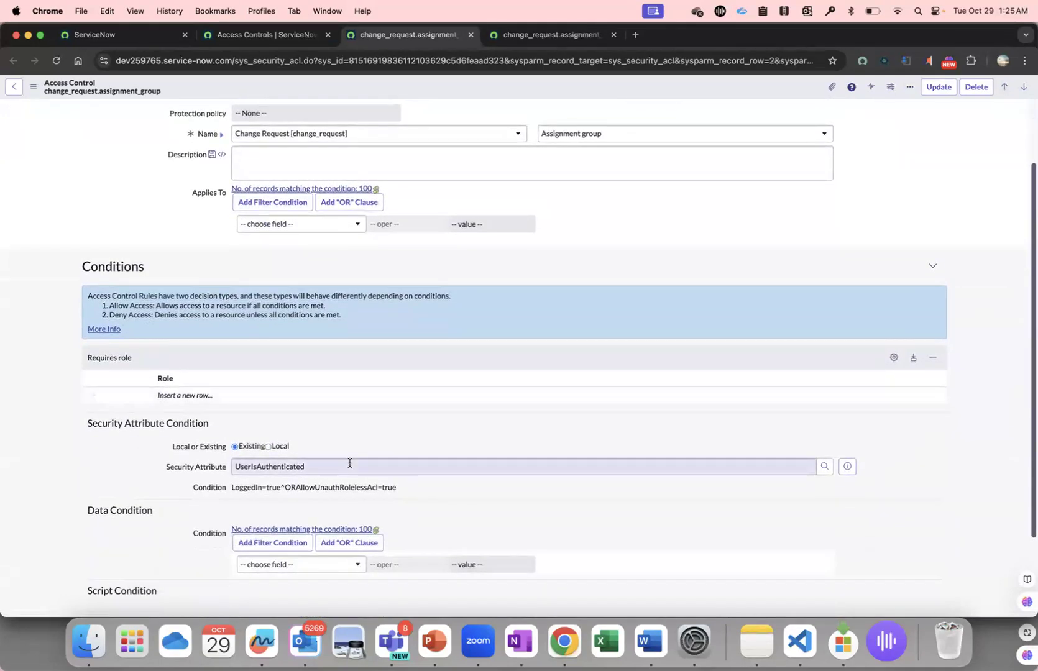
{"action": "scroll", "coordinate": [371, 448], "scroll_direction": "up", "scroll_amount": 2}
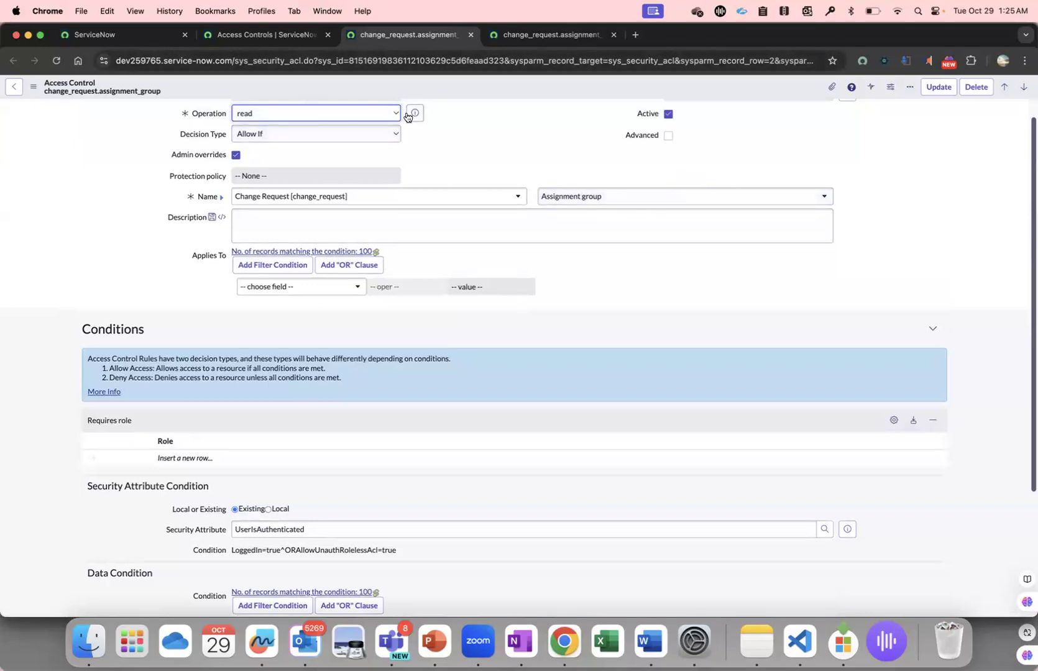
{"action": "scroll", "coordinate": [349, 100], "scroll_direction": "up", "scroll_amount": 1}
Leave the access control records and switch to the ITIL browser profile with its critical change request list.
{"action": "left_click", "coordinate": [256, 31]}
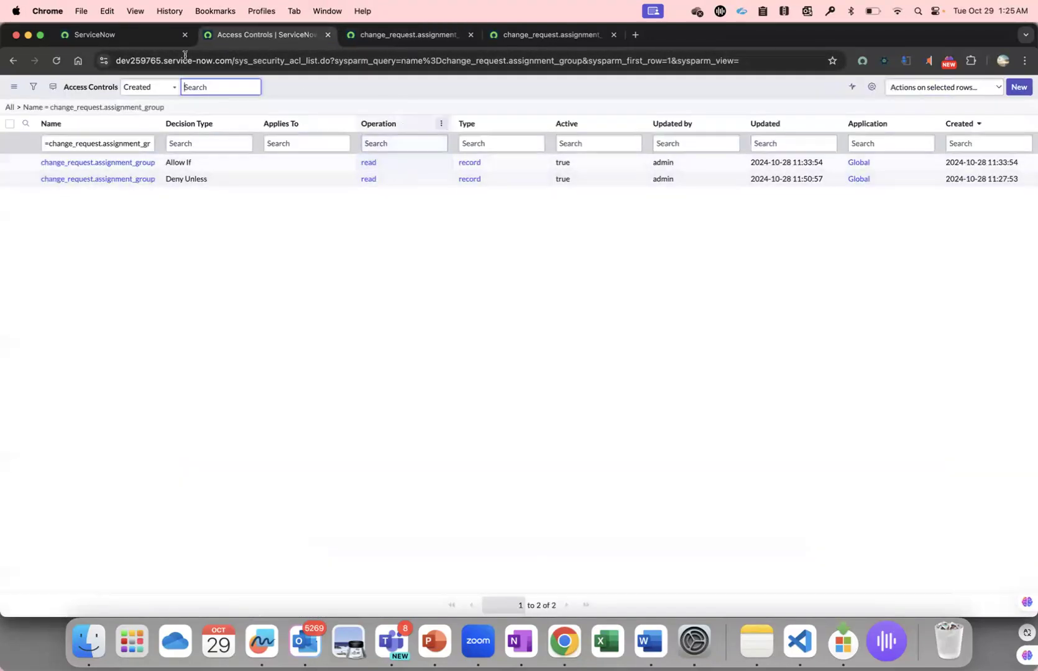
{"action": "left_click", "coordinate": [160, 38]}
{"action": "left_click", "coordinate": [1020, 88]}
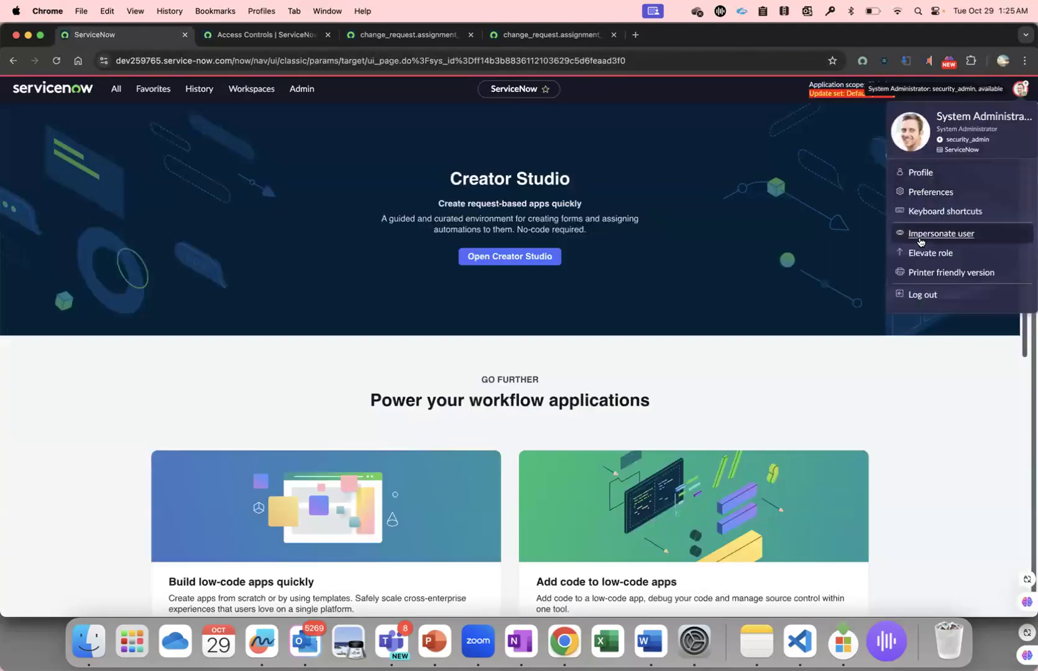
{"action": "left_click", "coordinate": [253, 12]}
{"action": "left_click", "coordinate": [291, 80]}
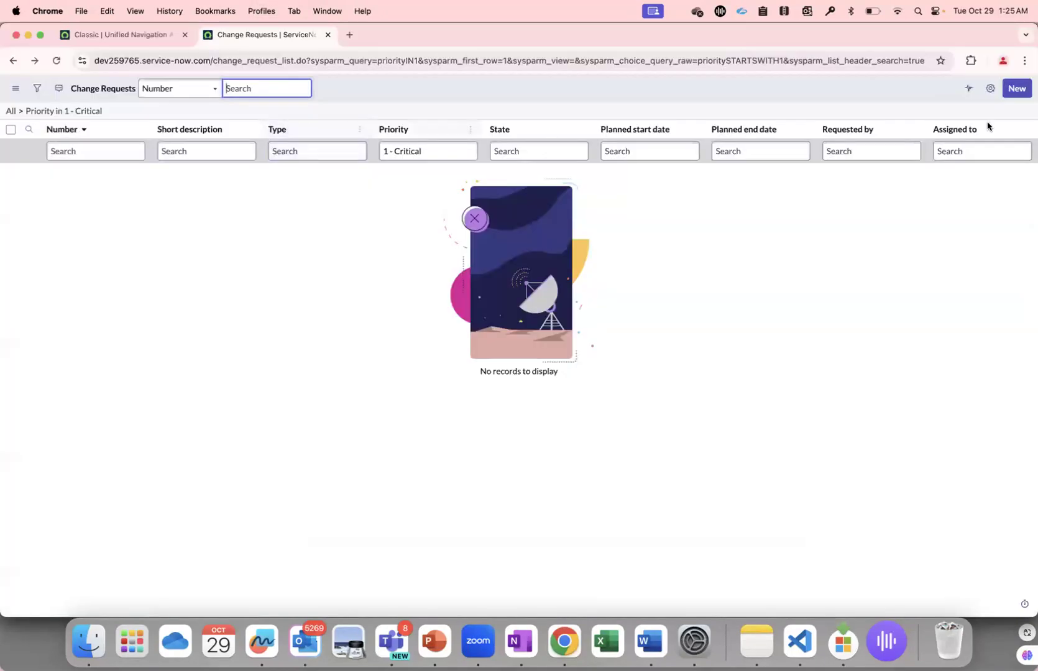
Check which columns are available to the ITIL user for the change request list.
{"action": "left_click", "coordinate": [988, 89]}
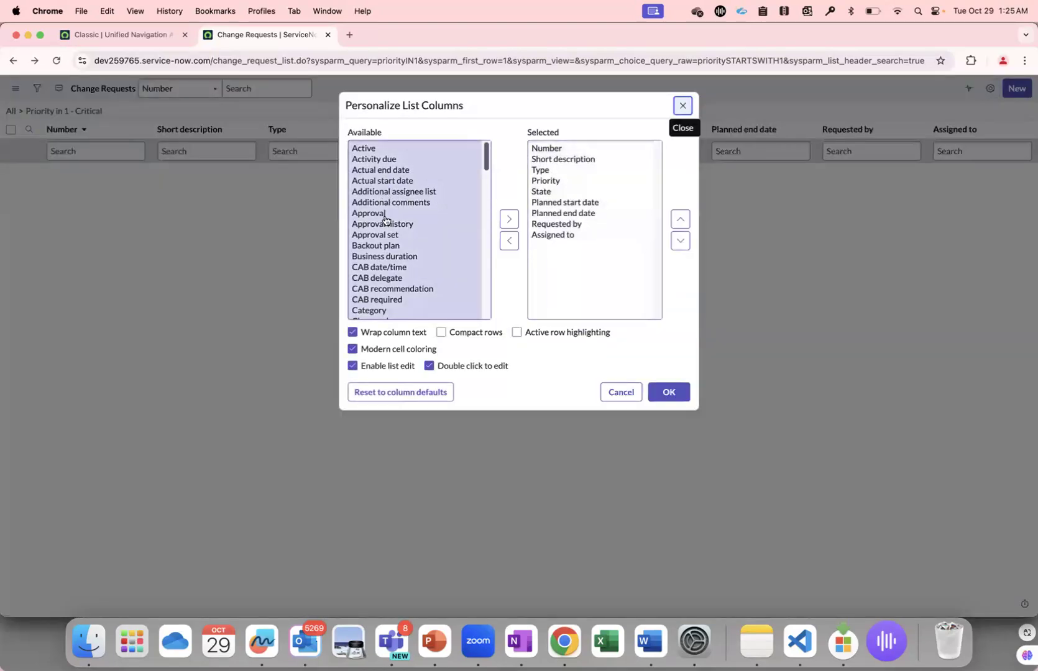
{"action": "left_click", "coordinate": [682, 105]}
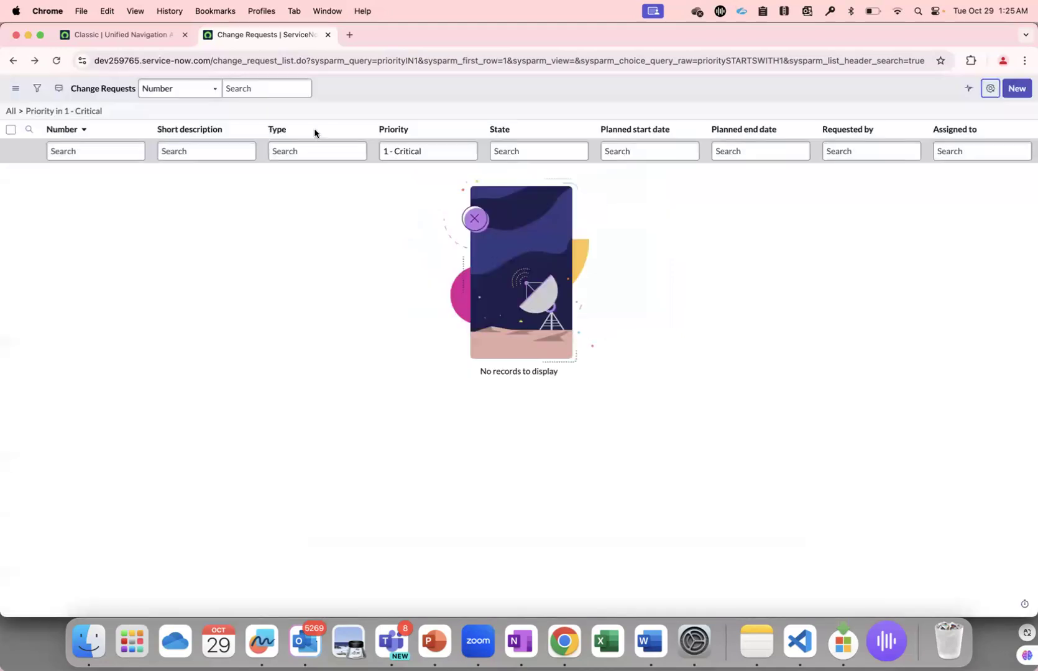
Remove the priority filter from the change request list and open CHG0040007 in its own tab.
{"action": "left_click", "coordinate": [21, 111]}
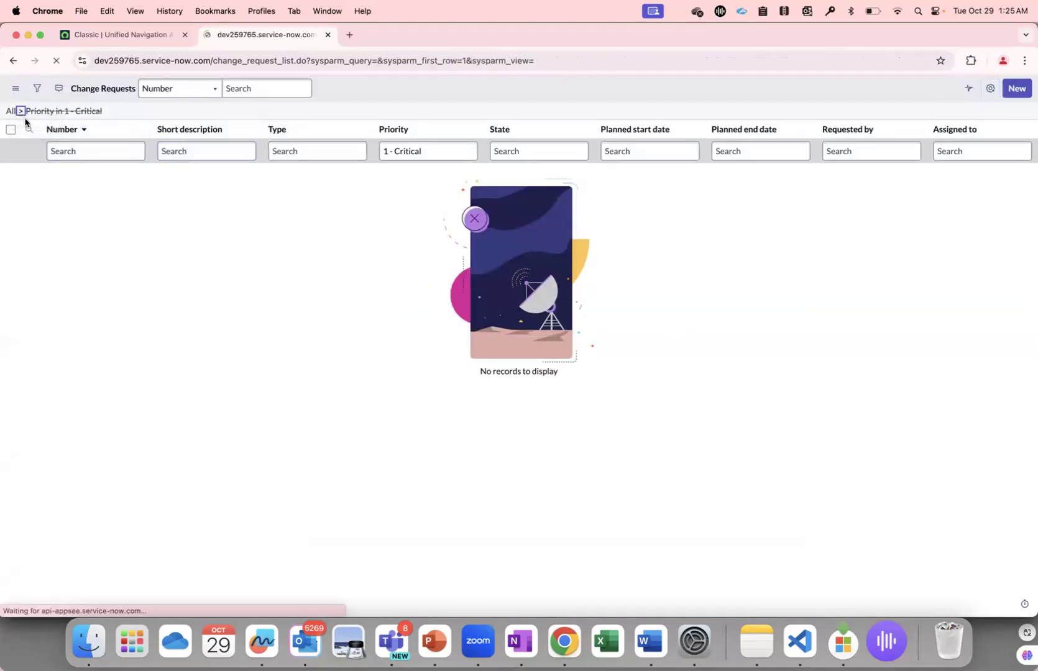
{"action": "right_click", "coordinate": [29, 168]}
{"action": "left_click", "coordinate": [44, 174]}
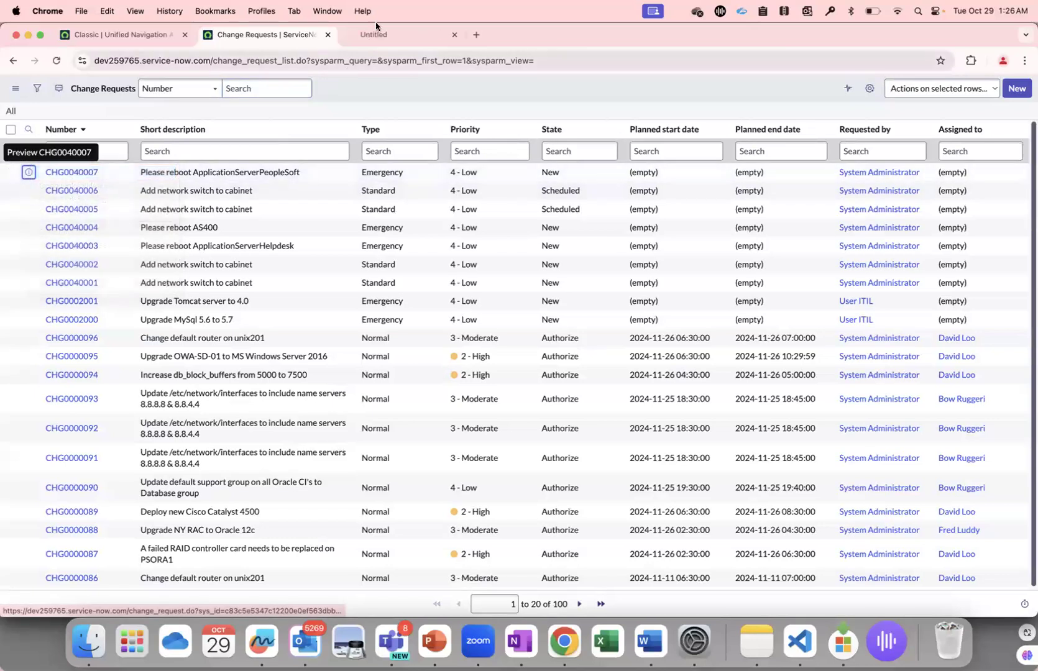
{"action": "left_click", "coordinate": [381, 35]}
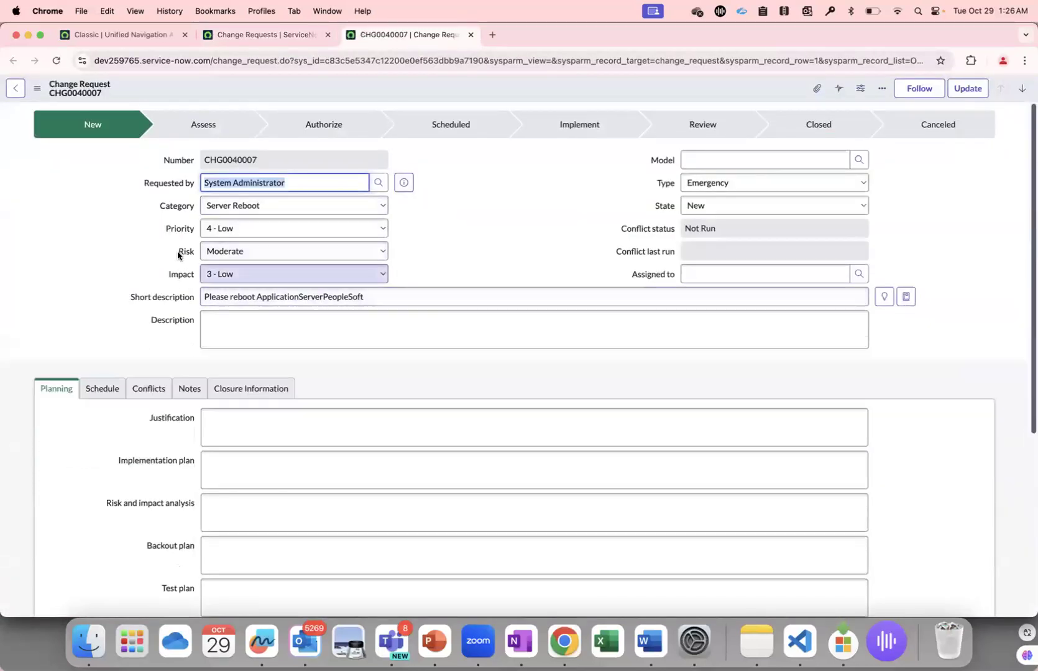
Switch to the administrator's browser profile and open CHG0000009 from the recently visited critical change request list.
{"action": "left_click", "coordinate": [269, 11]}
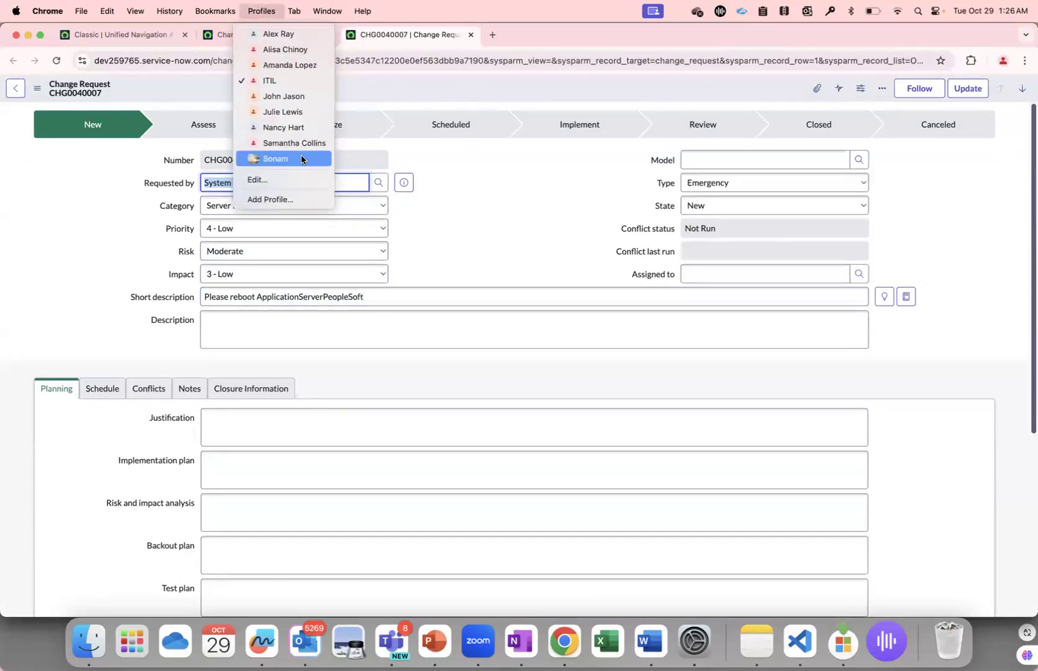
{"action": "left_click", "coordinate": [301, 156]}
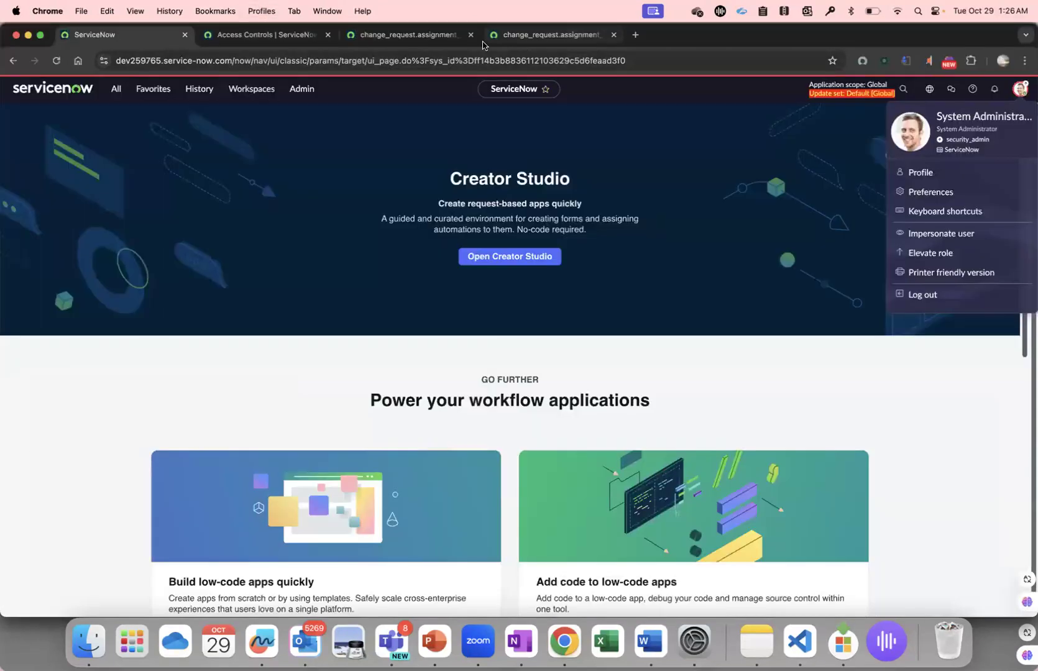
{"action": "left_click", "coordinate": [199, 89]}
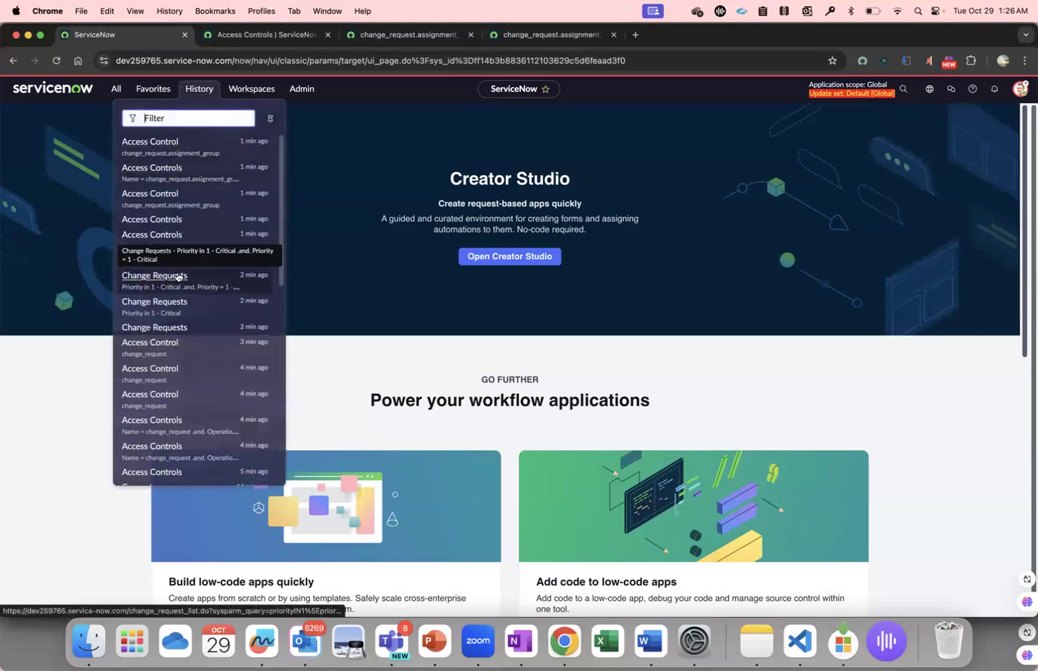
{"action": "right_click", "coordinate": [180, 277]}
{"action": "left_click", "coordinate": [225, 280]}
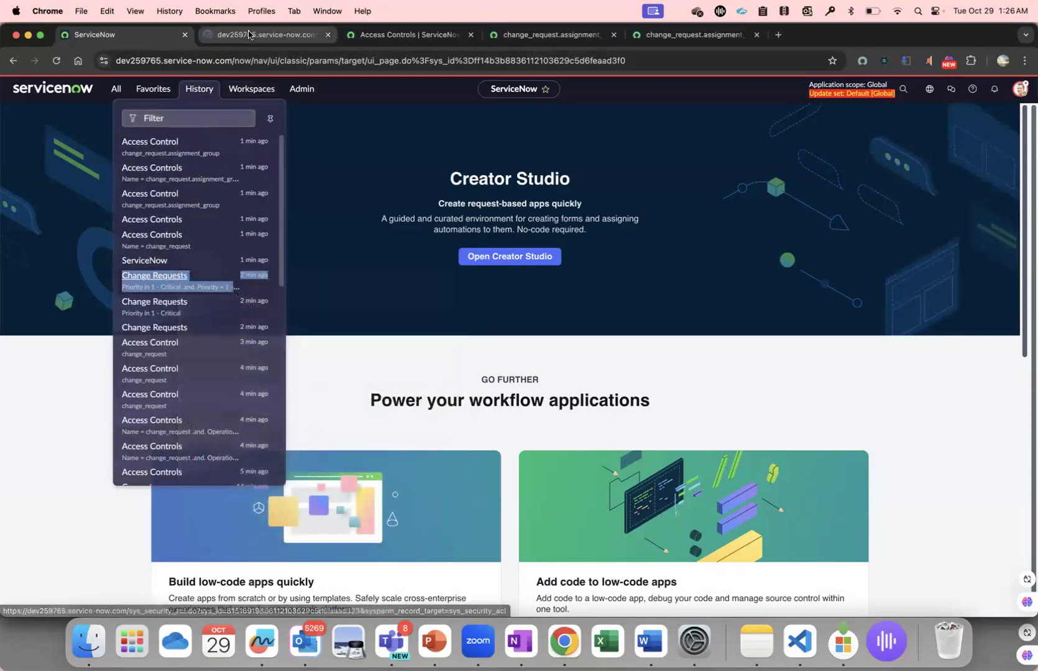
{"action": "left_click", "coordinate": [250, 35]}
{"action": "left_click", "coordinate": [70, 168]}
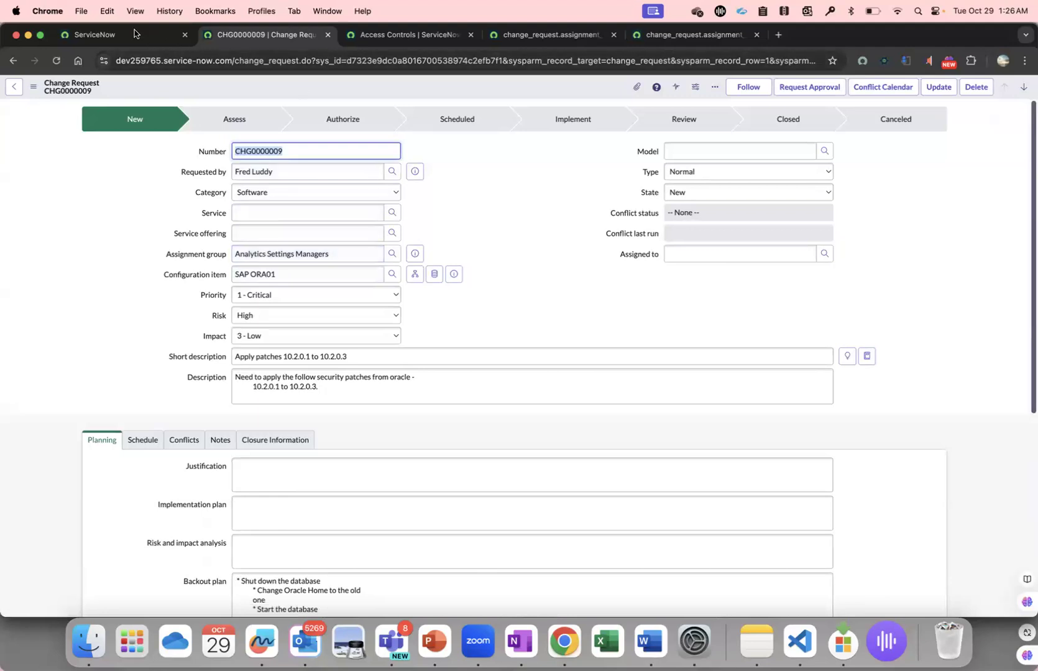
Compare the form views offered on the change request in the administrator profile with those in the ITIL profile.
{"action": "left_click", "coordinate": [33, 95]}
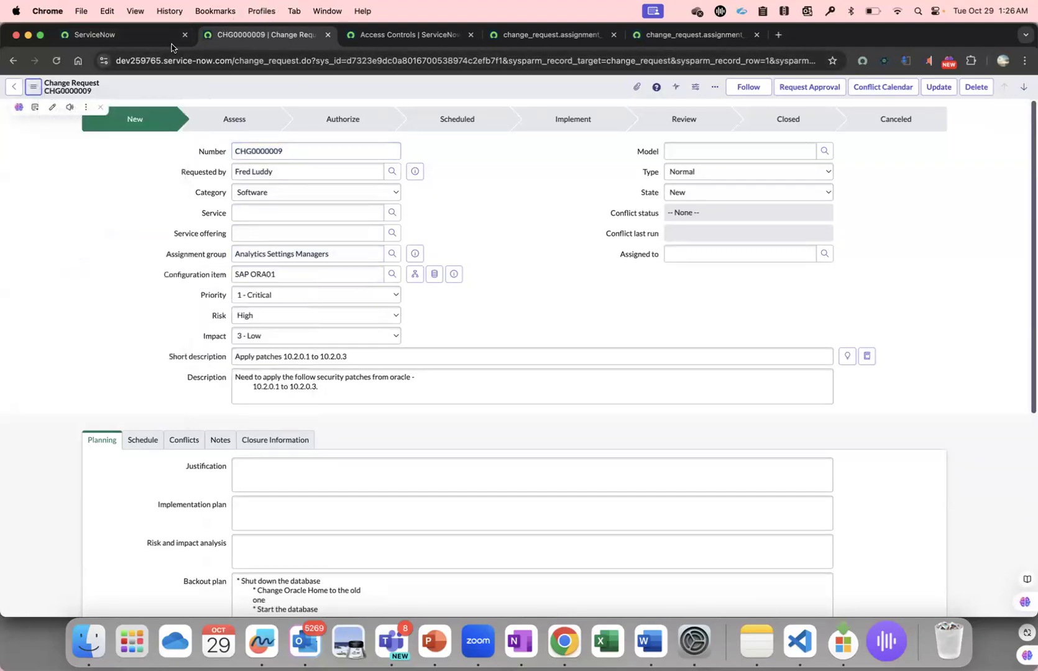
{"action": "left_click", "coordinate": [33, 86]}
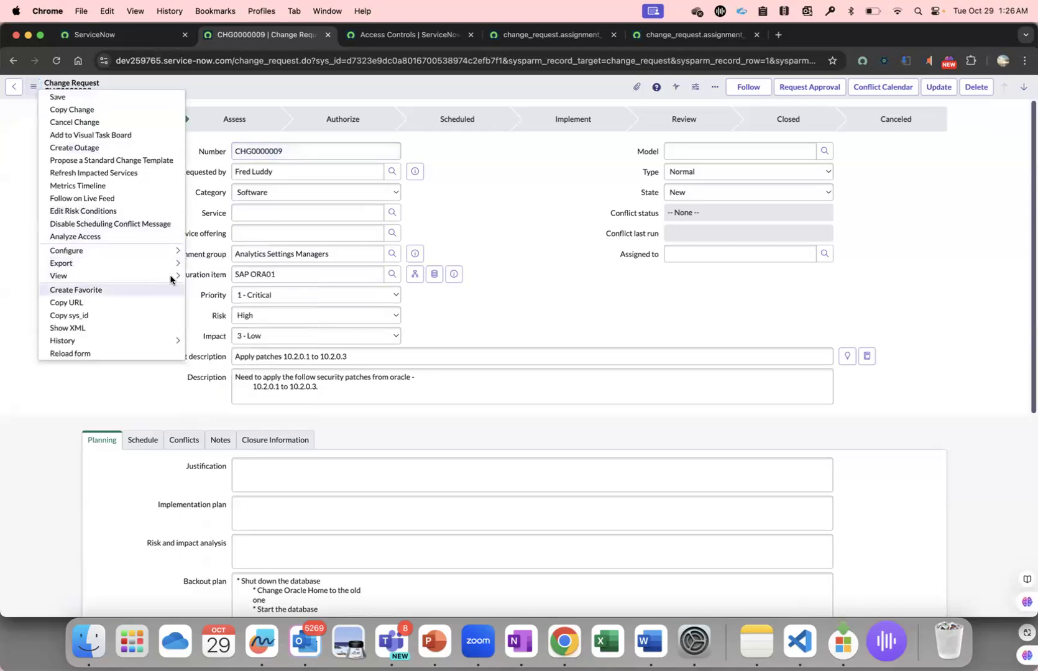
{"action": "mouse_move", "coordinate": [62, 276]}
{"action": "left_click", "coordinate": [250, 12]}
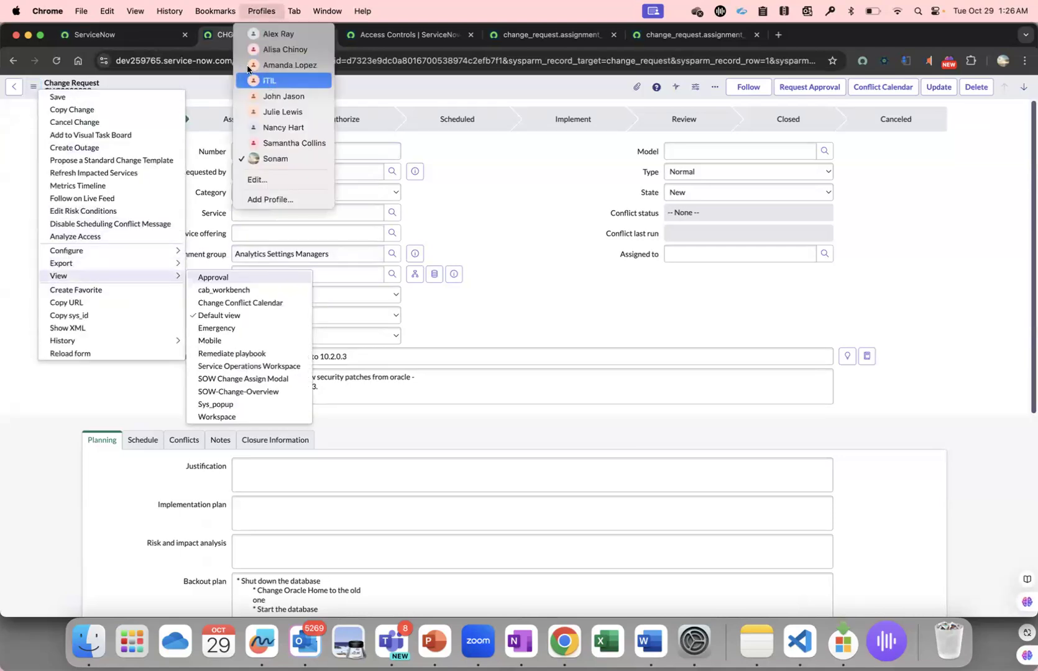
{"action": "left_click", "coordinate": [270, 81]}
{"action": "left_click", "coordinate": [42, 88]}
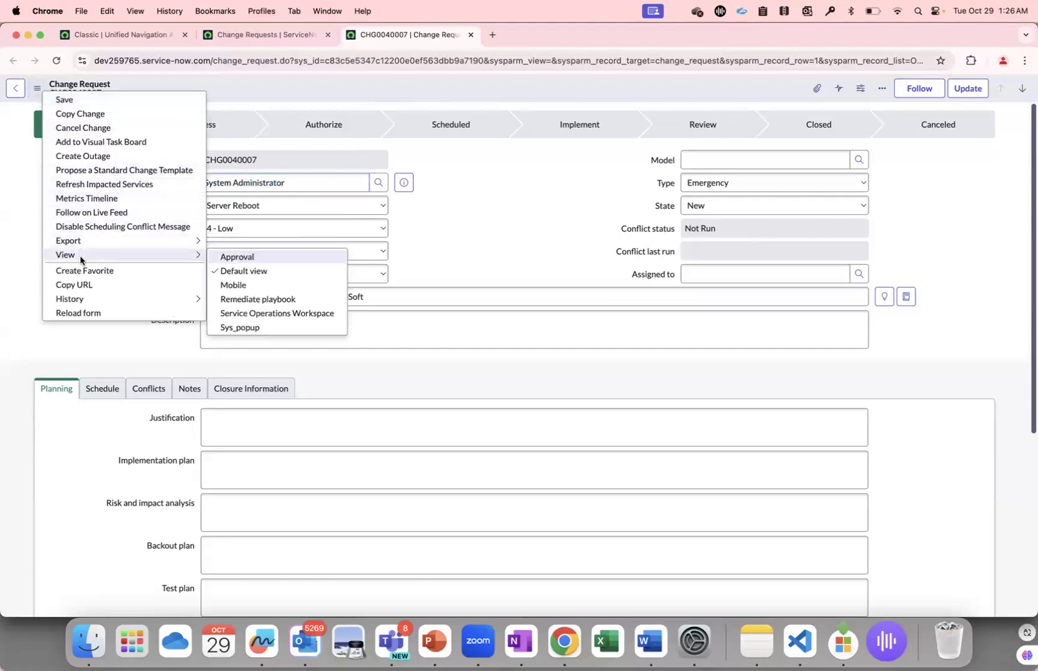
Return to the administrator's browser profile and impersonate the Change Manager user.
{"action": "left_click", "coordinate": [265, 10]}
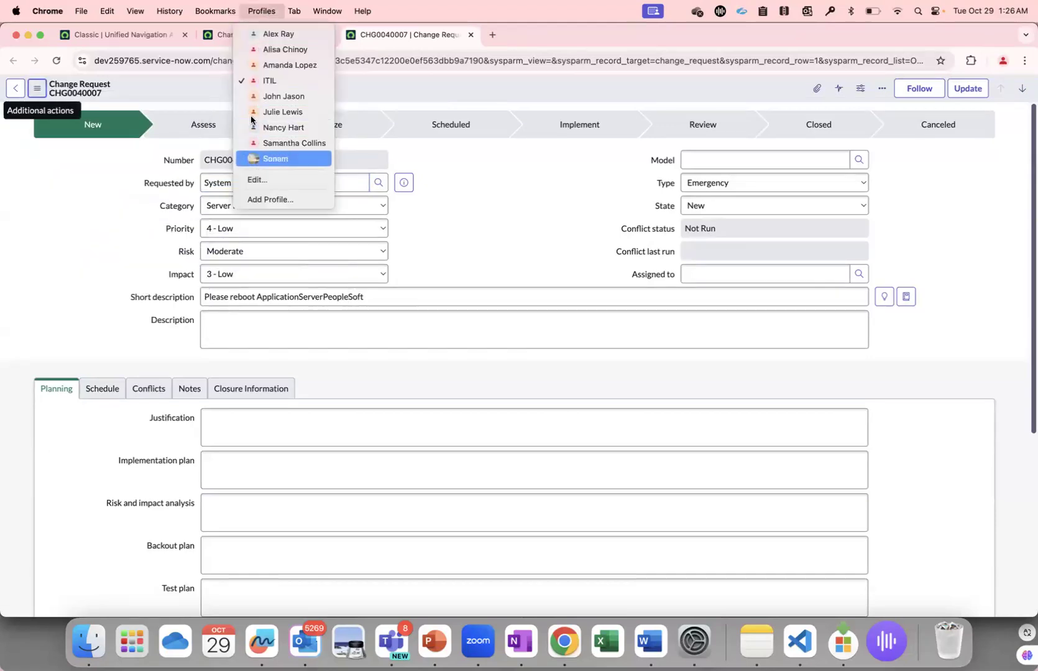
{"action": "left_click", "coordinate": [267, 157]}
{"action": "left_click", "coordinate": [158, 37]}
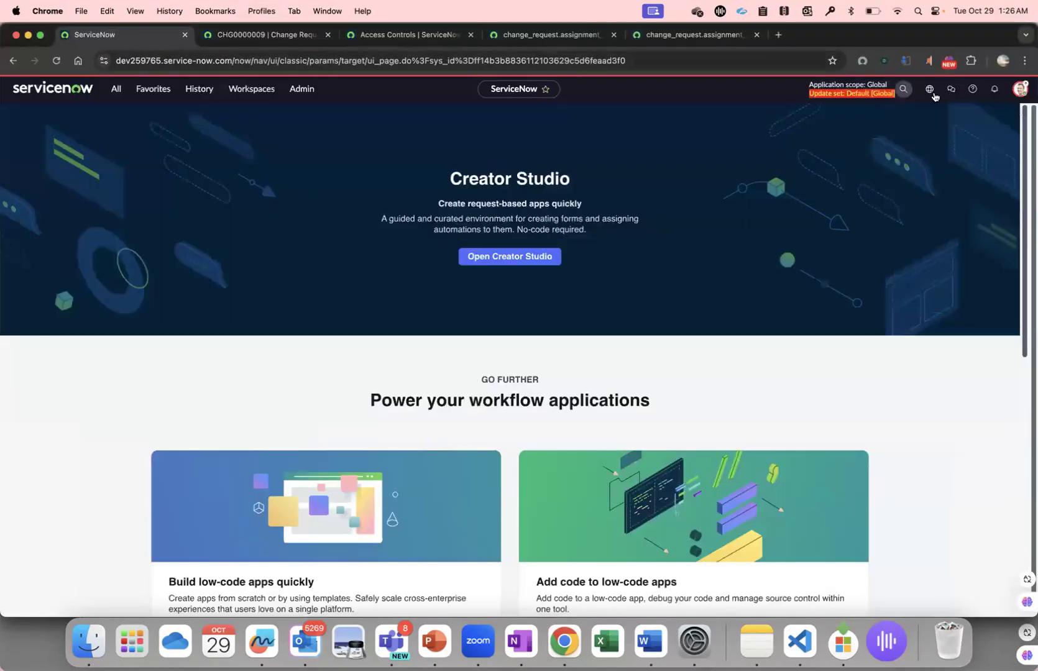
{"action": "left_click", "coordinate": [1021, 91]}
{"action": "left_click", "coordinate": [966, 234]}
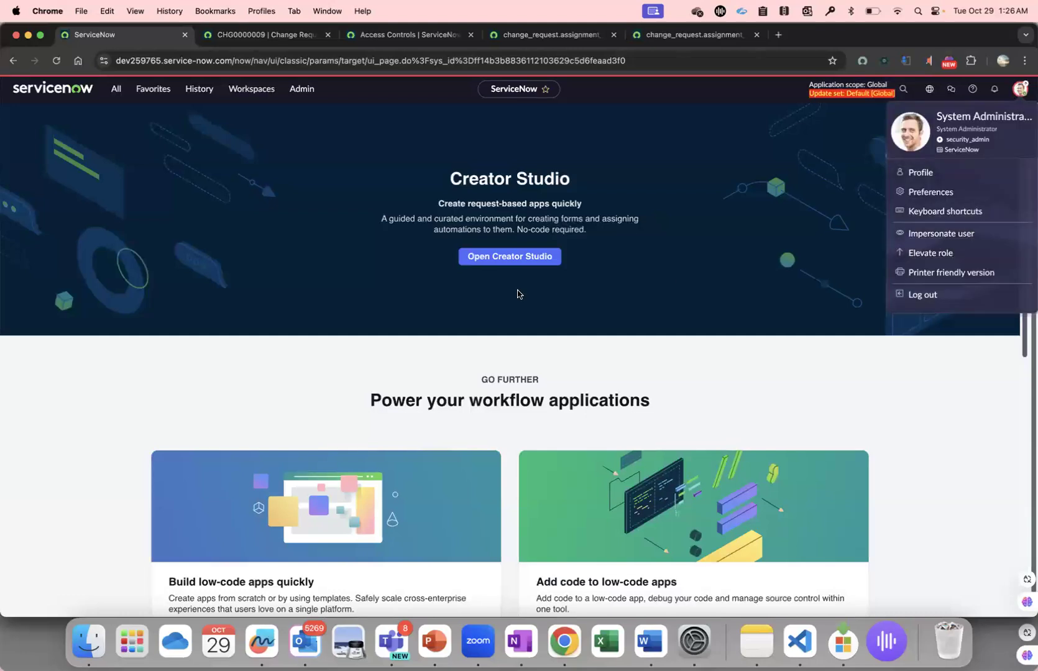
{"action": "left_click", "coordinate": [473, 334]}
{"action": "left_click", "coordinate": [625, 457]}
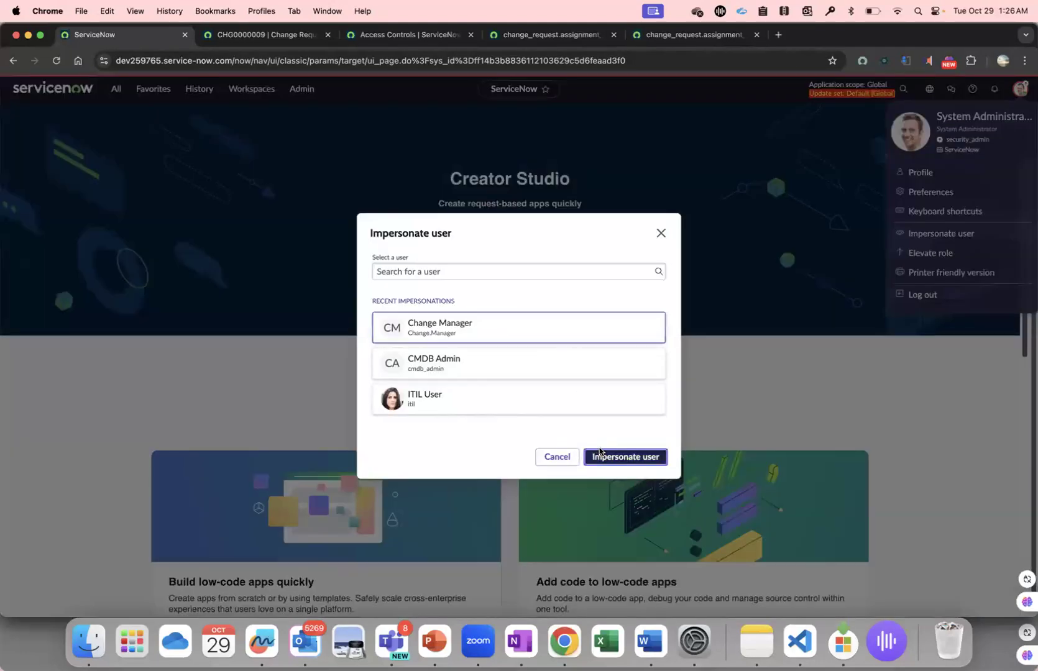
Check the assignment group as Change Manager on the reloaded CHG0000009 form and in the critical change request list.
{"action": "left_click", "coordinate": [303, 33]}
{"action": "left_click", "coordinate": [404, 35]}
{"action": "left_click", "coordinate": [274, 33]}
{"action": "left_click", "coordinate": [55, 61]}
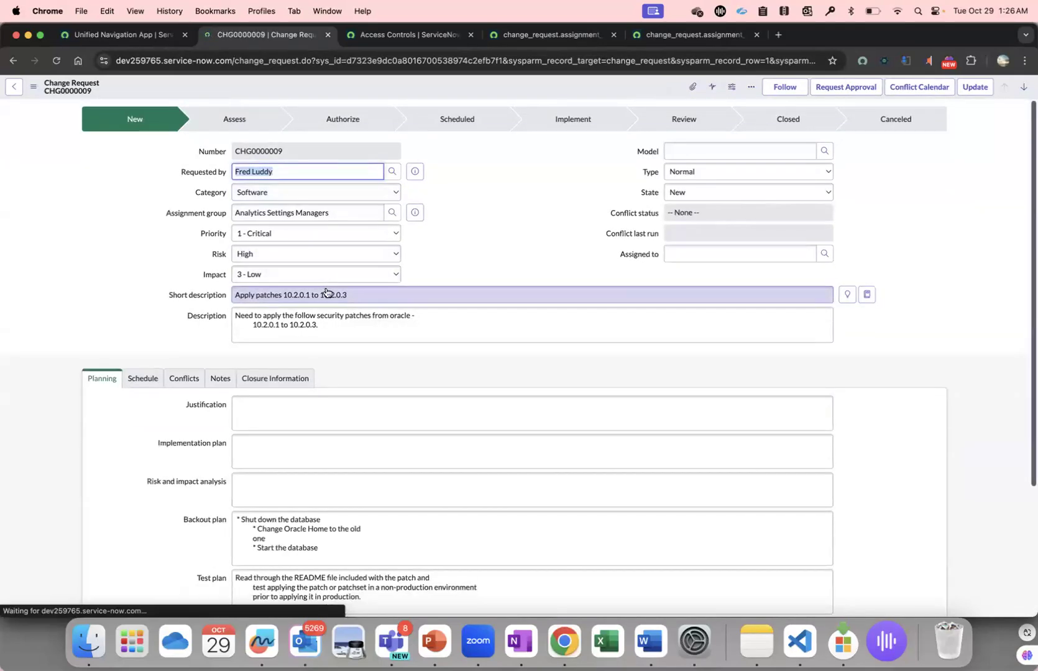
{"action": "left_click_drag", "start_coordinate": [237, 212], "coordinate": [349, 214]}
{"action": "right_click", "coordinate": [13, 61]}
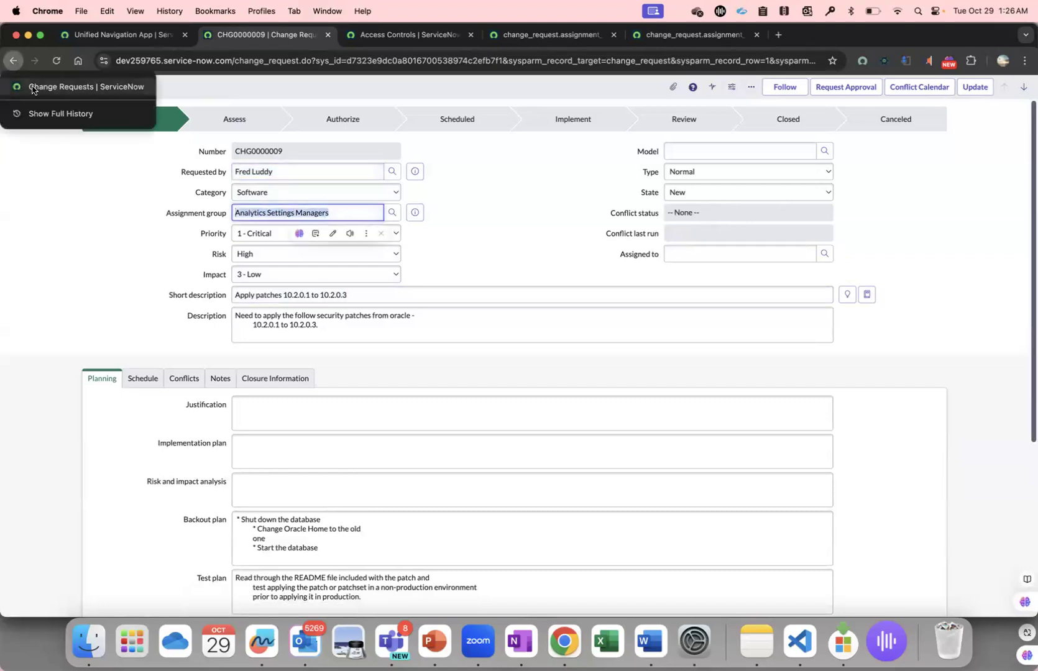
{"action": "left_click", "coordinate": [32, 89]}
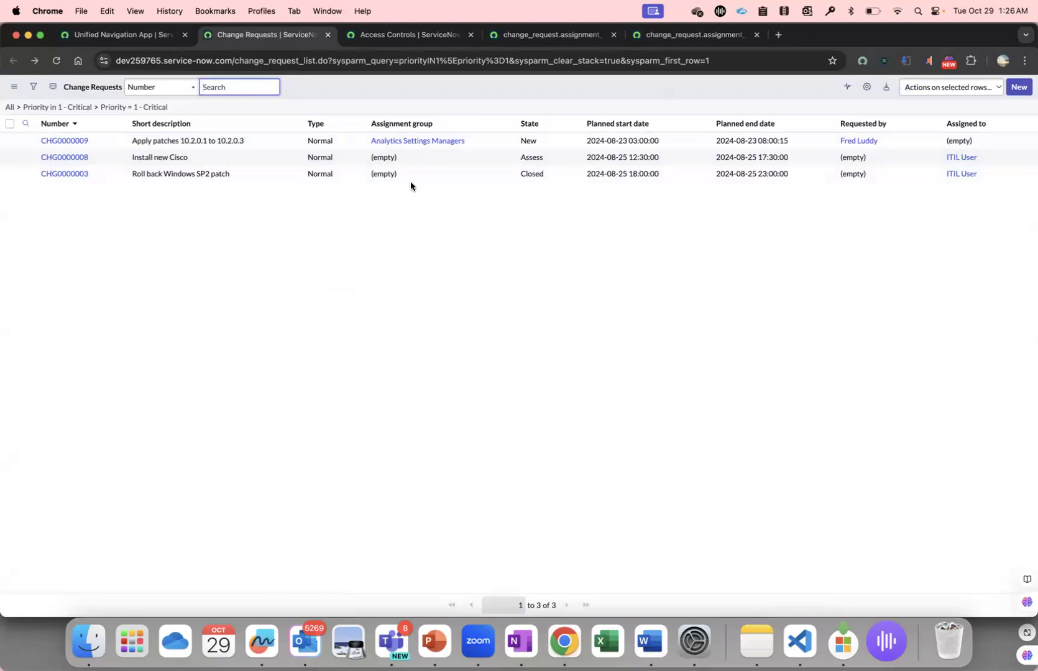
End the Change Manager impersonation and return to the administrator session.
{"action": "left_click", "coordinate": [75, 35]}
{"action": "left_click", "coordinate": [1022, 90]}
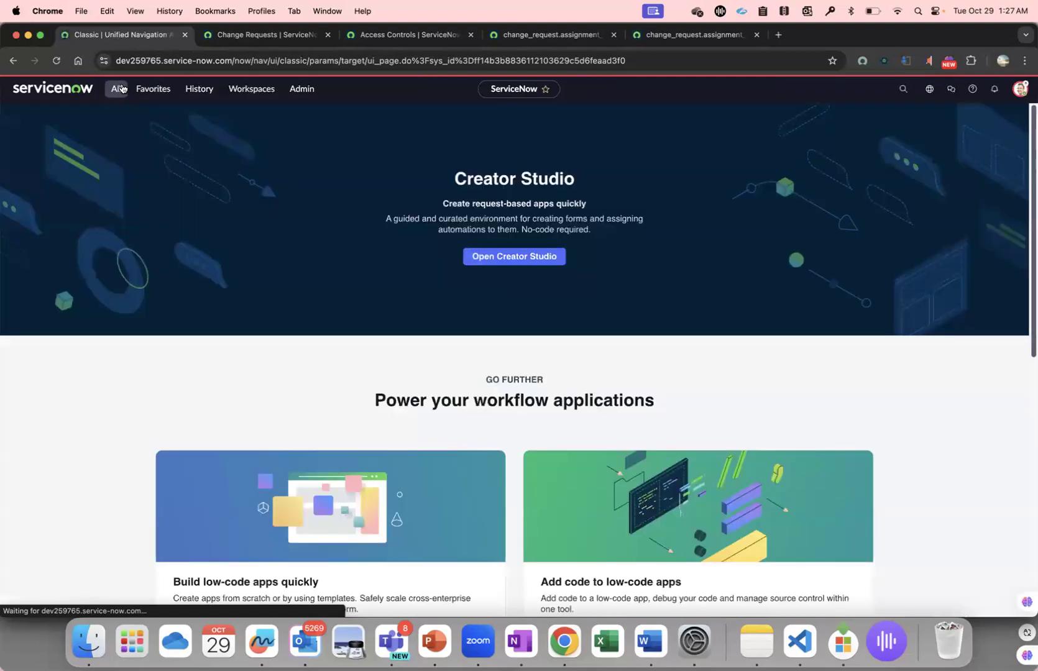
{"action": "left_click", "coordinate": [122, 89]}
Close the Change Requests tab and clear the name filter from the access controls list.
{"action": "left_click", "coordinate": [380, 35]}
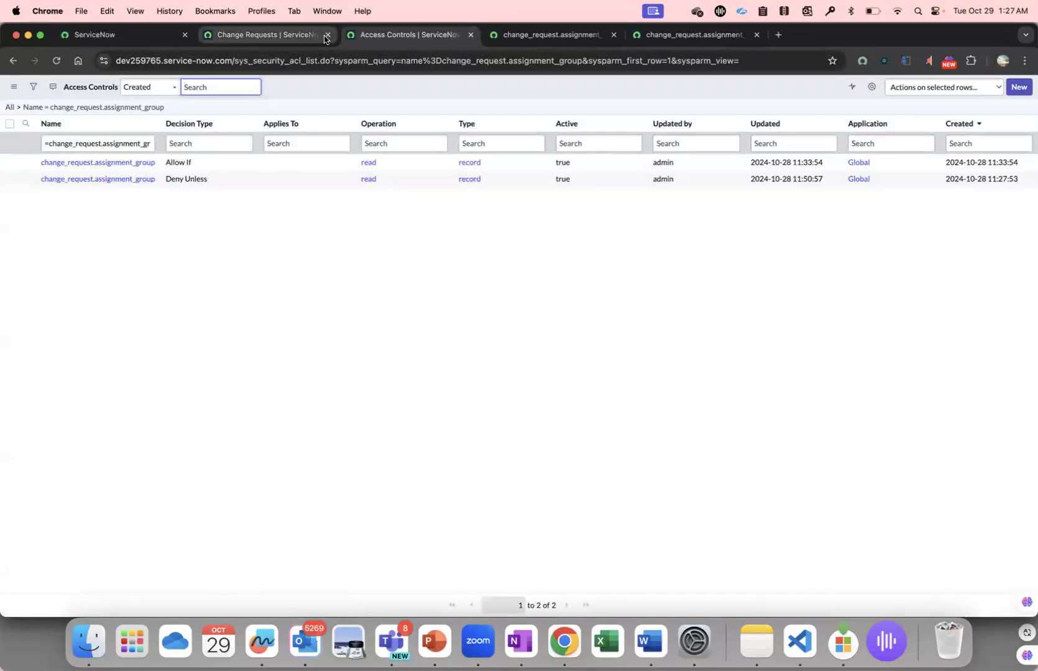
{"action": "left_click", "coordinate": [326, 35]}
{"action": "left_click", "coordinate": [8, 108]}
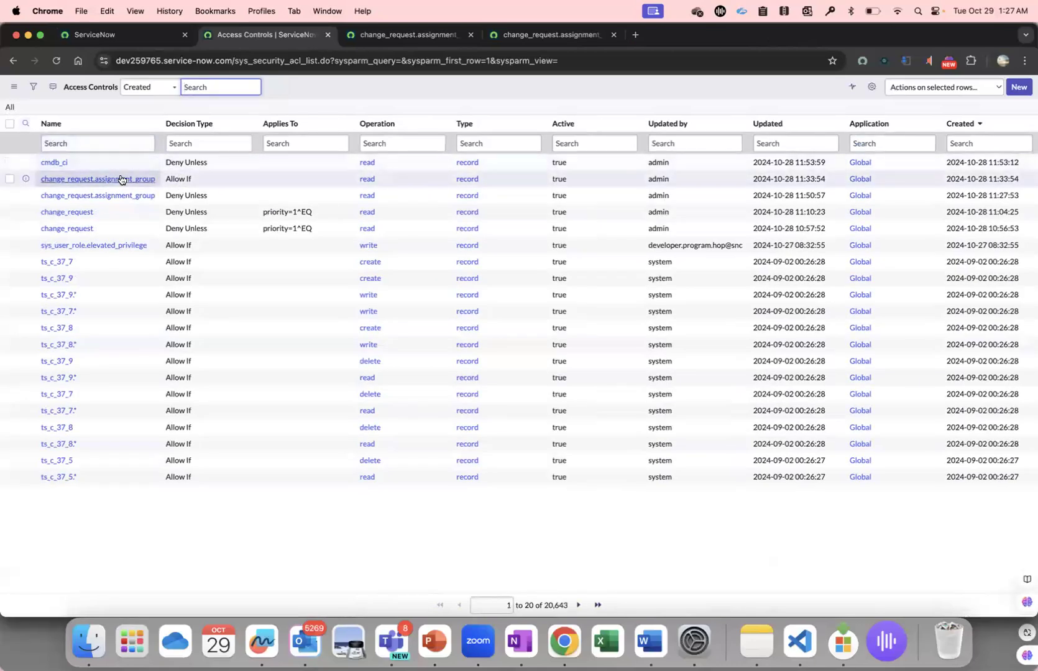
Locate the Deny Unless rule on cmdb_ci, and search the access controls for names starting with cmdb_ci_computer.
{"action": "double_click", "coordinate": [90, 164]}
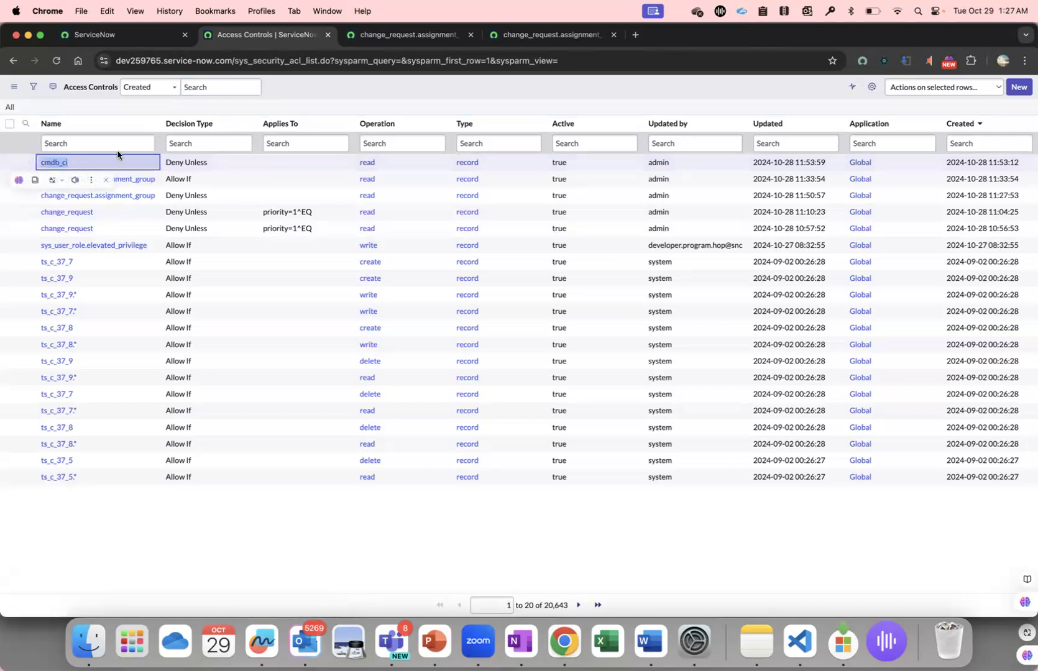
{"action": "left_click_drag", "start_coordinate": [208, 164], "coordinate": [173, 159]}
{"action": "left_click", "coordinate": [77, 143]}
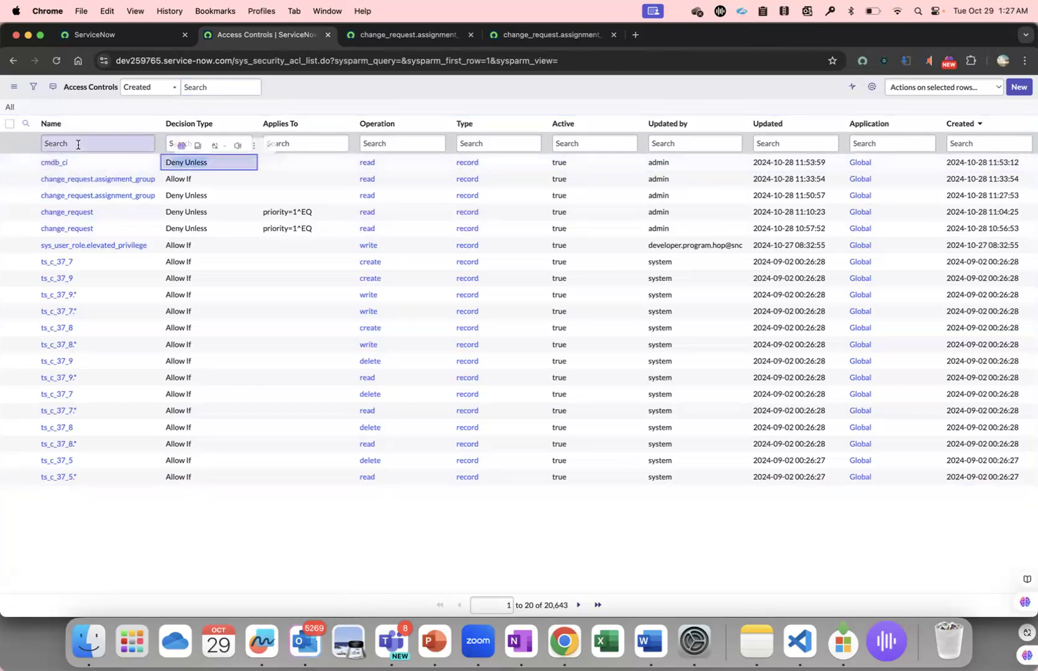
{"action": "type", "text": "cmdb"}
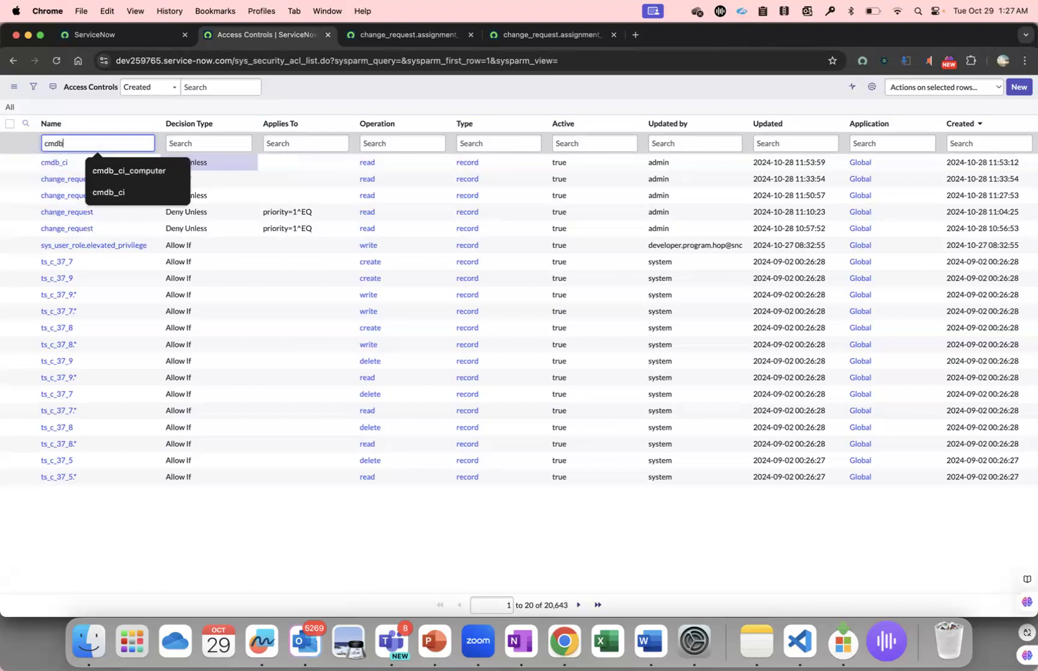
{"action": "type", "text": "_ci_"}
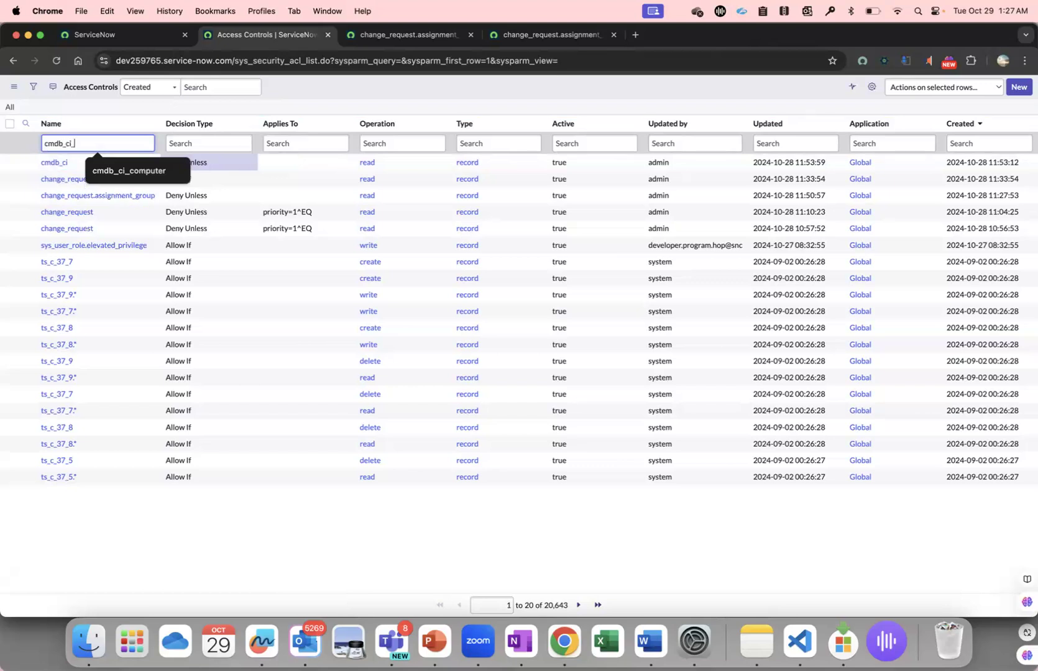
{"action": "type", "text": "computer"}
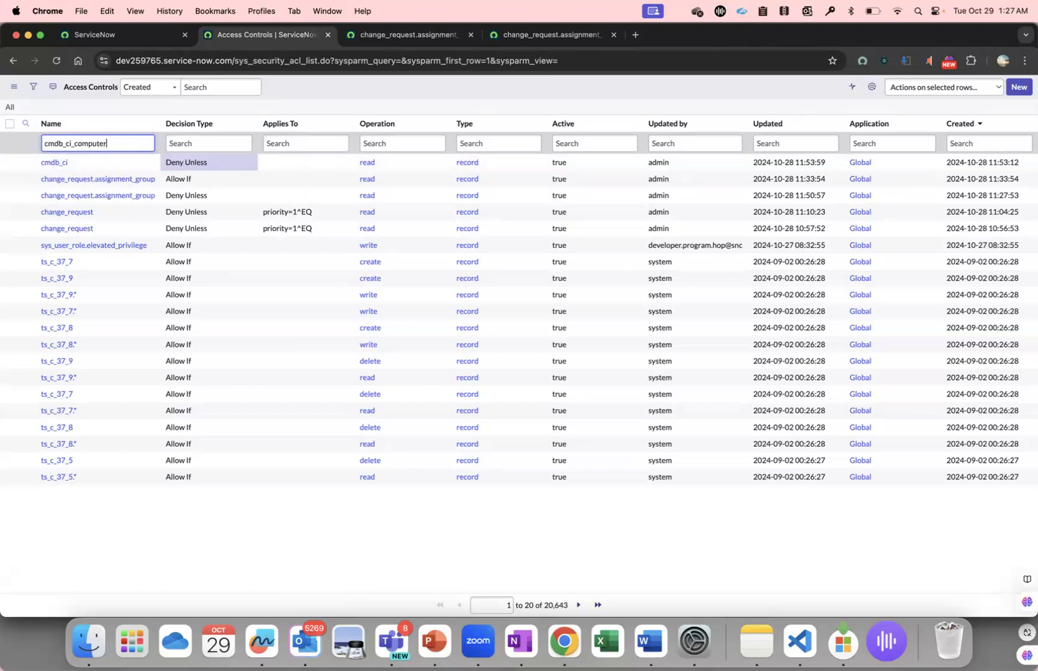
{"action": "key", "text": "Return"}
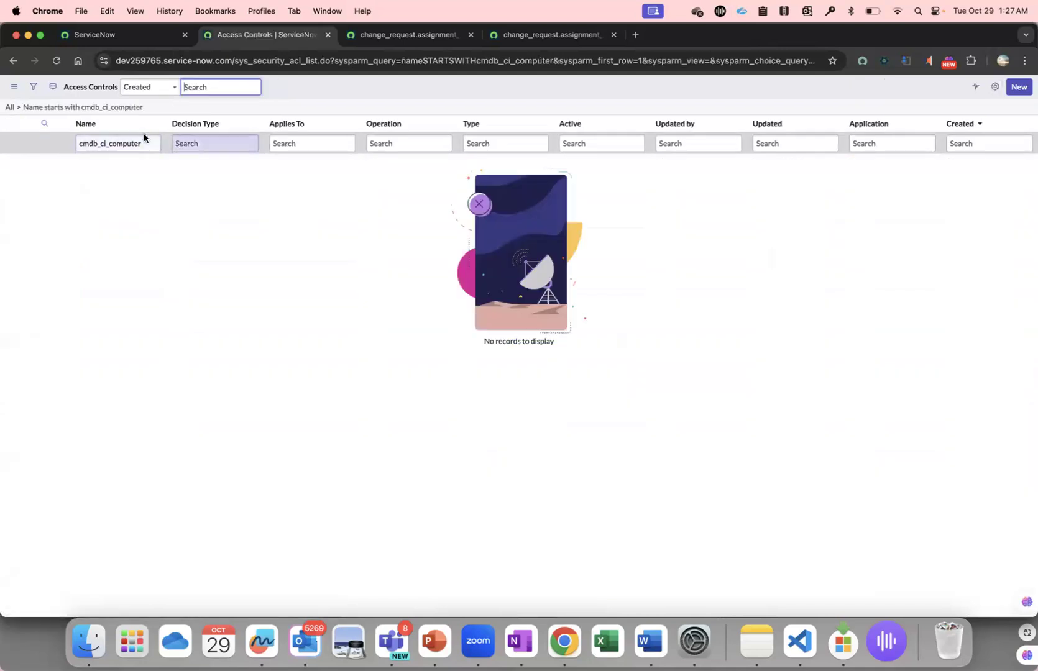
Clear the name filter and open the cmdb_ci Deny Unless read rule in its own tab to review its required role and conditions.
{"action": "left_click", "coordinate": [80, 144]}
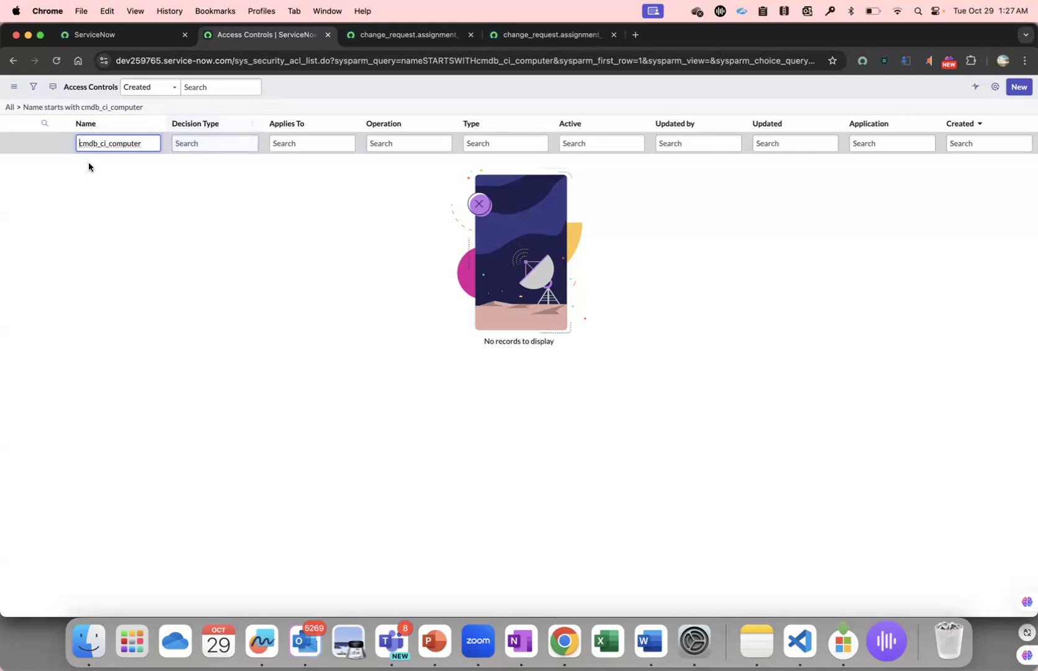
{"action": "left_click", "coordinate": [10, 107]}
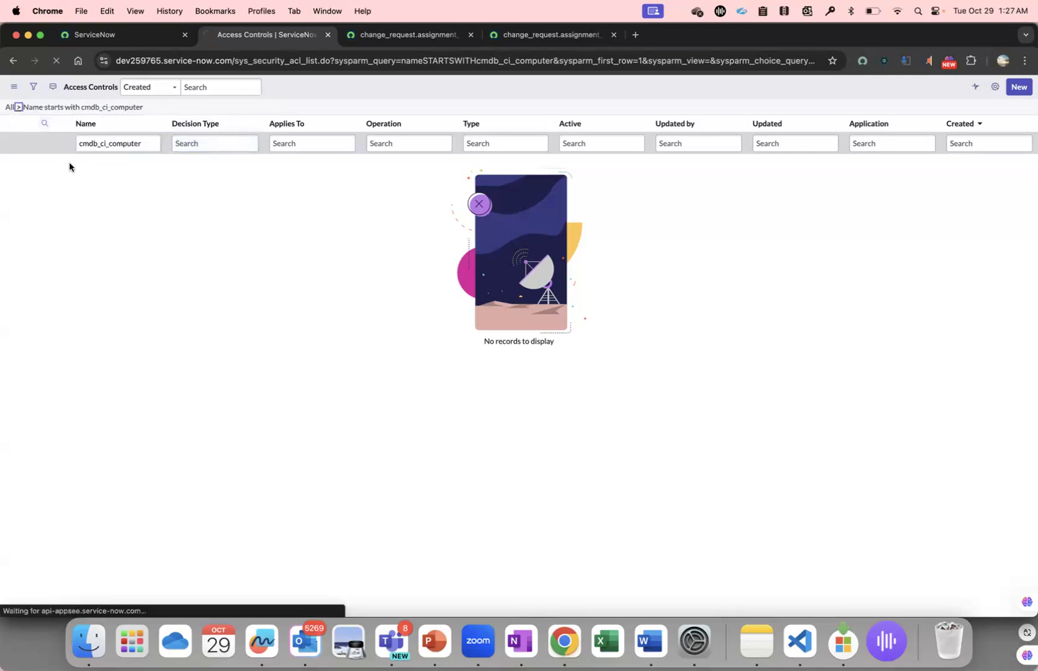
{"action": "right_click", "coordinate": [19, 162]}
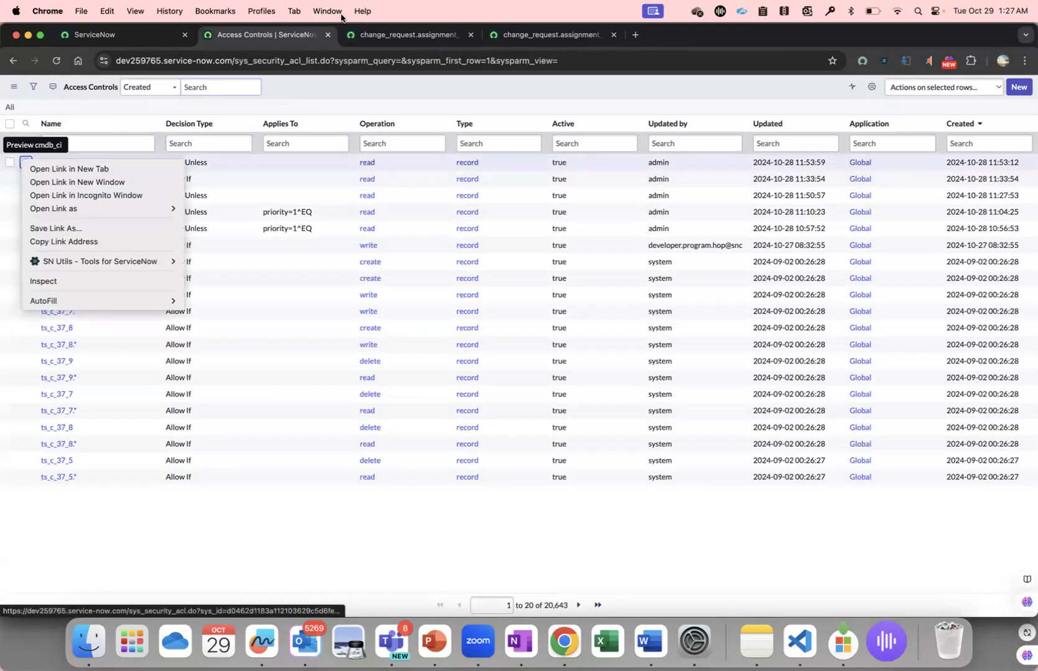
{"action": "left_click", "coordinate": [62, 169]}
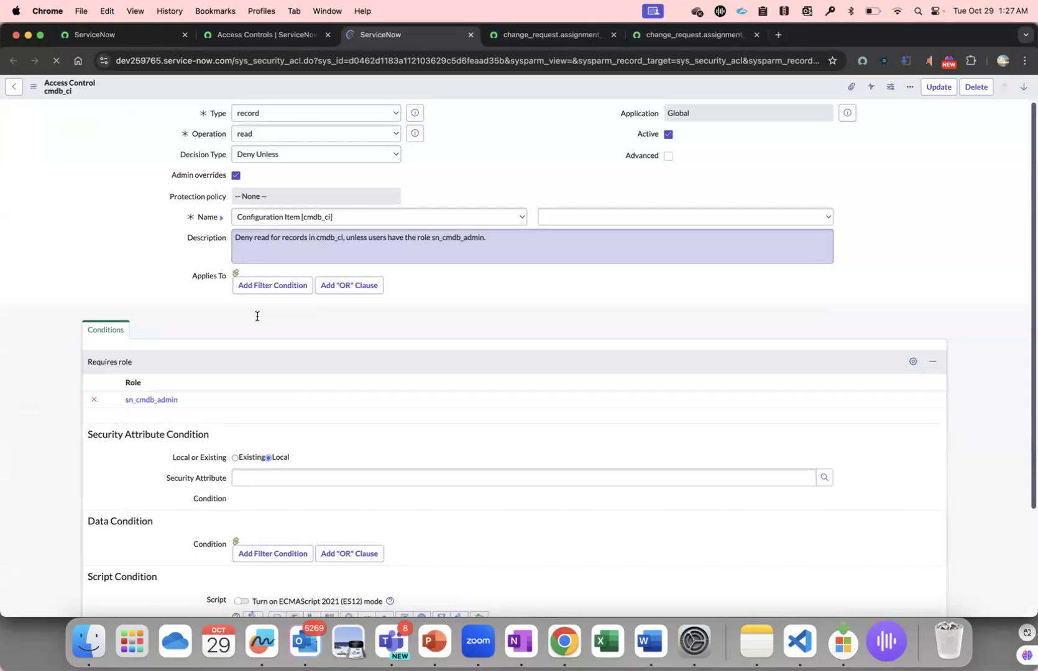
{"action": "scroll", "coordinate": [198, 392], "scroll_direction": "down", "scroll_amount": 1}
{"action": "scroll", "coordinate": [198, 392], "scroll_direction": "down", "scroll_amount": 1}
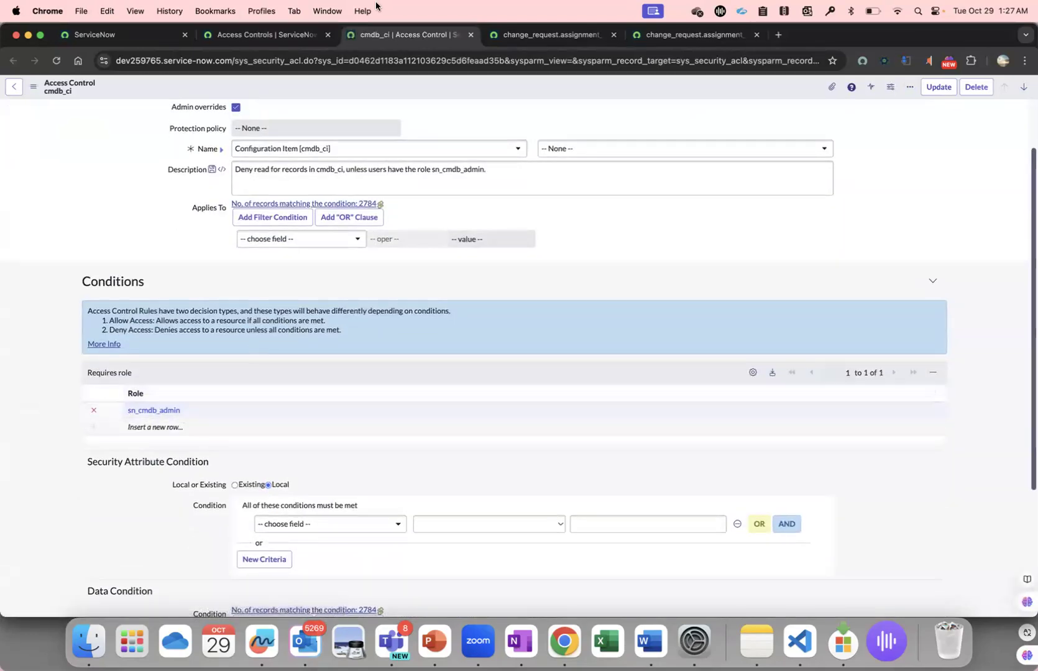
Return to the ServiceNow home tab and open the Computers list in a new tab with cmdb_ci_computer.LIST.
{"action": "left_click", "coordinate": [281, 33]}
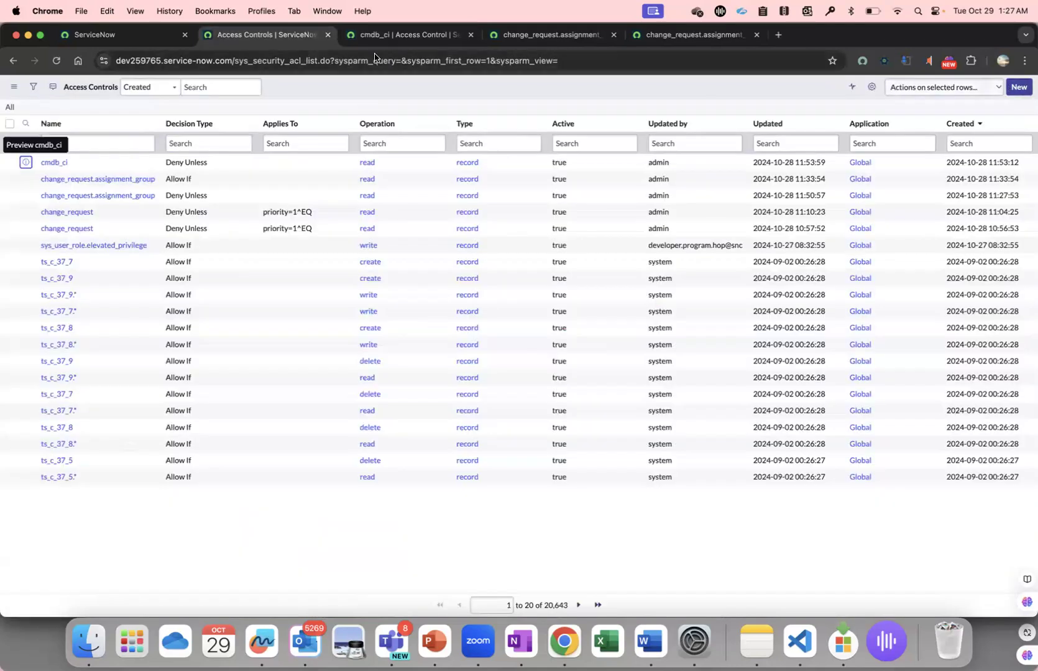
{"action": "left_click", "coordinate": [159, 36]}
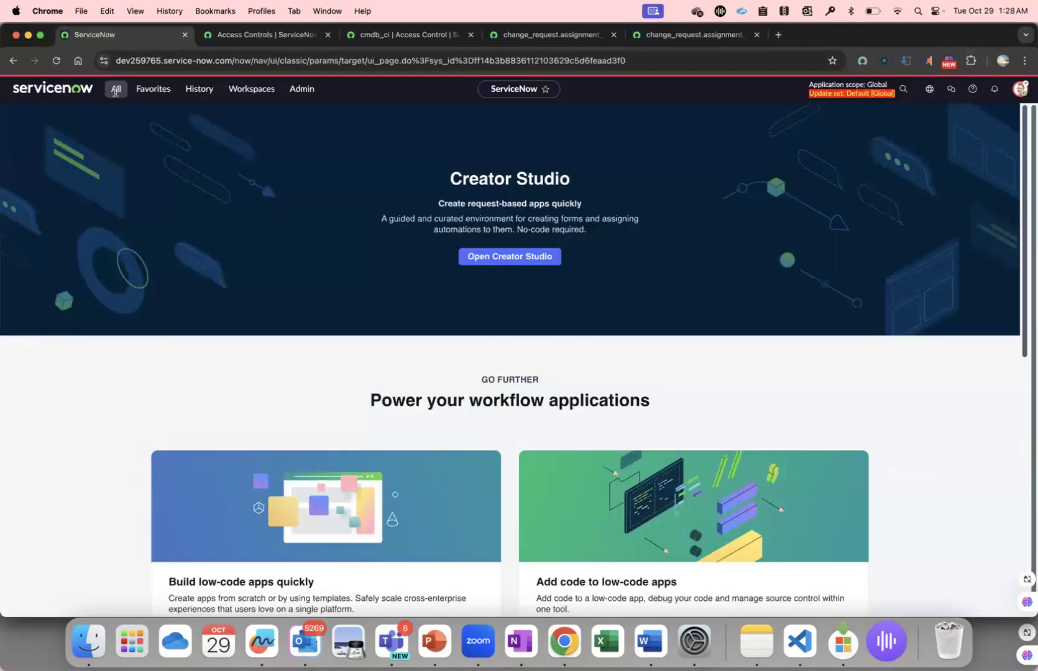
{"action": "left_click", "coordinate": [116, 90]}
{"action": "type", "text": "cmdb"}
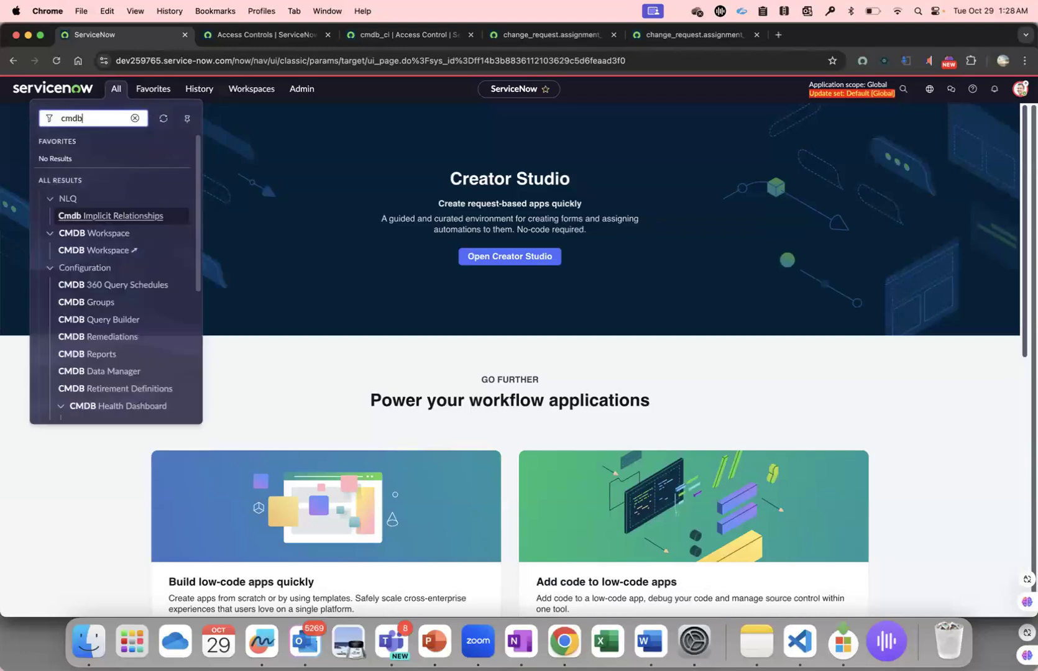
{"action": "type", "text": "_ci_compu"}
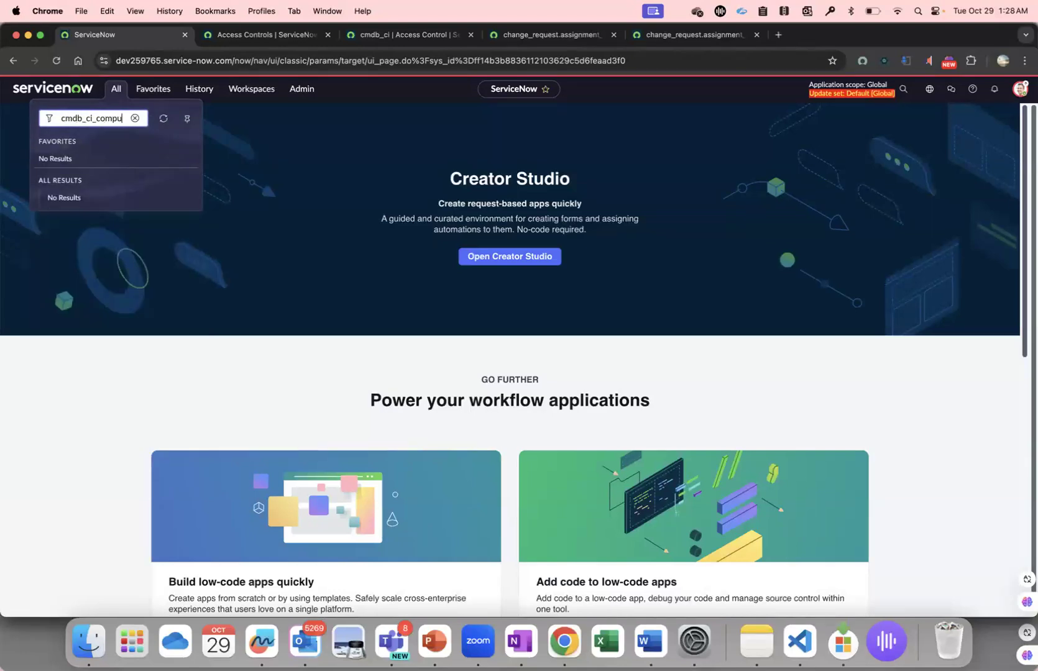
{"action": "type", "text": "ter.LIST"}
{"action": "key", "text": "Return"}
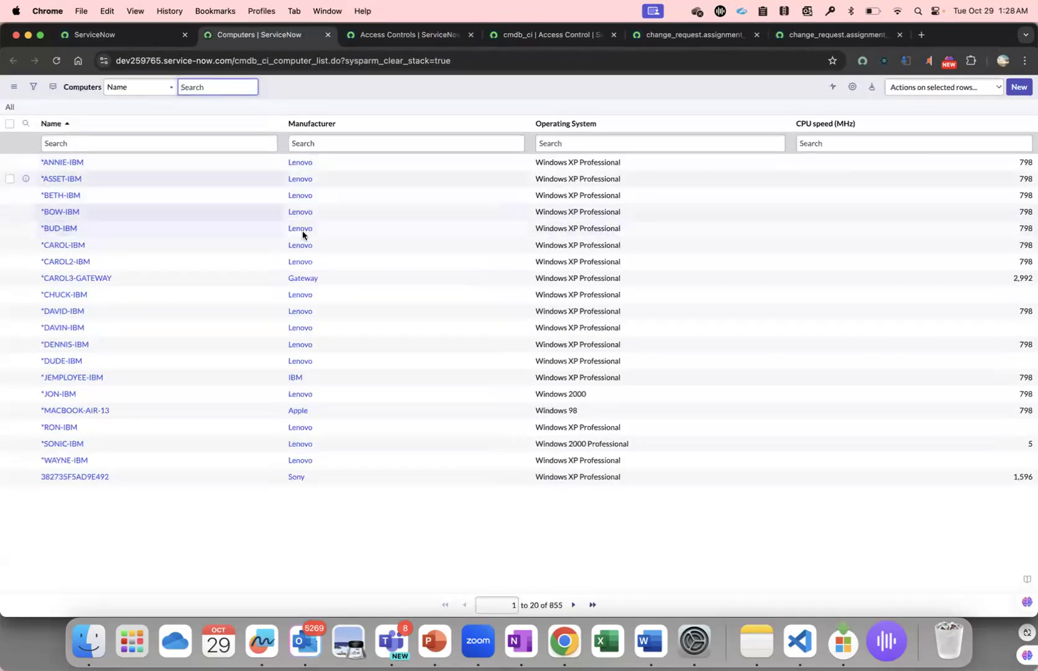
Impersonate the CMDB Admin user and reload the Computers list to check that user's read access.
{"action": "left_click", "coordinate": [156, 34]}
{"action": "left_click", "coordinate": [1019, 90]}
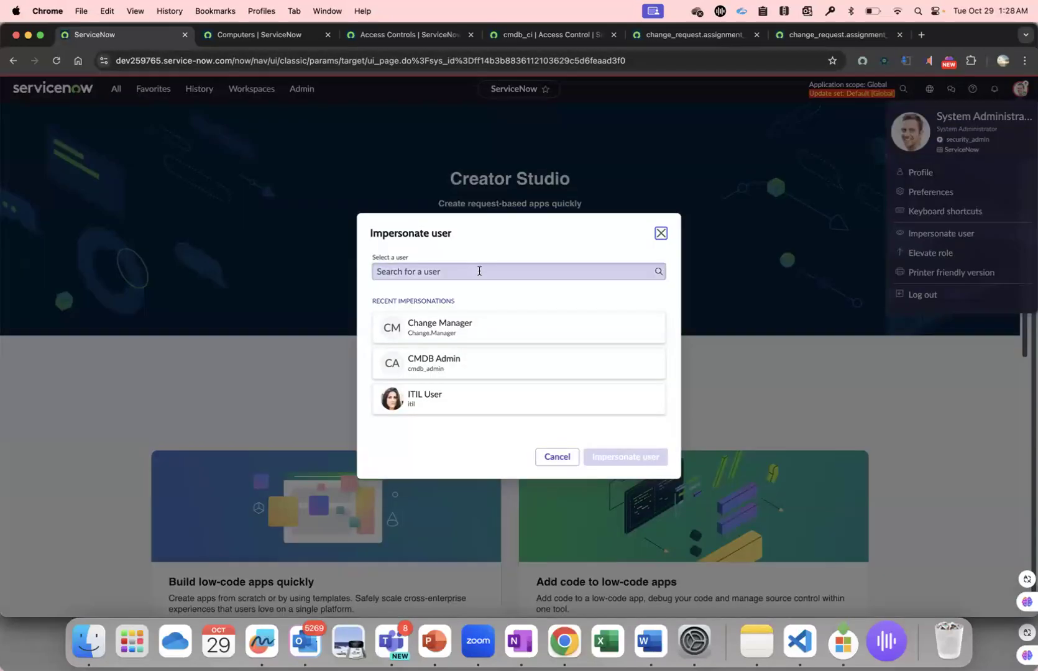
{"action": "left_click", "coordinate": [480, 272]}
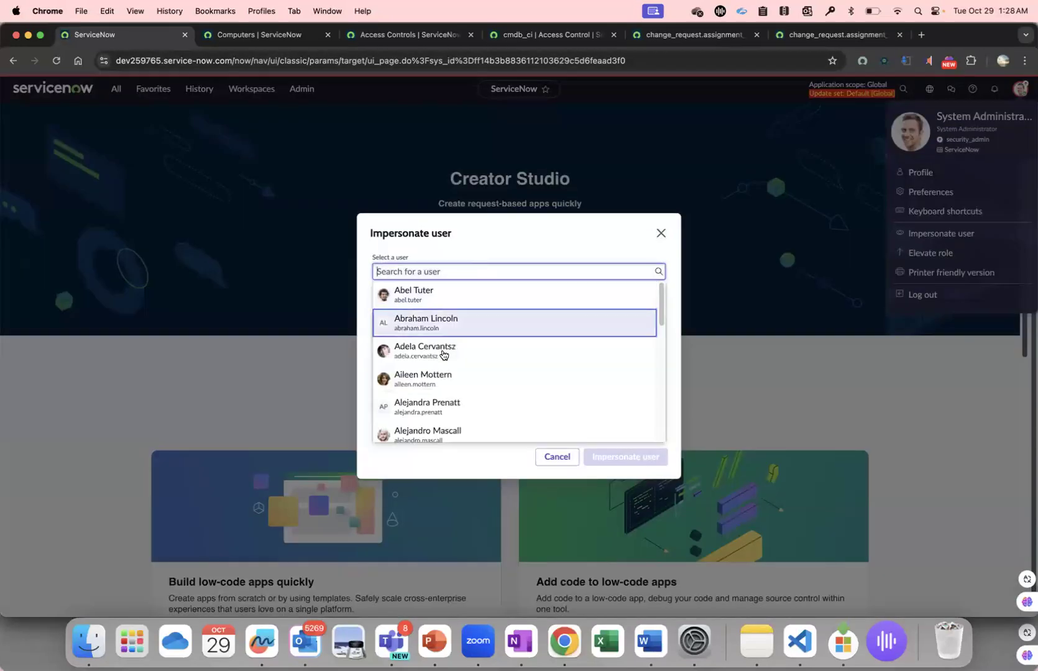
{"action": "left_click", "coordinate": [459, 253]}
{"action": "left_click", "coordinate": [451, 364]}
{"action": "left_click", "coordinate": [626, 457]}
{"action": "left_click", "coordinate": [275, 36]}
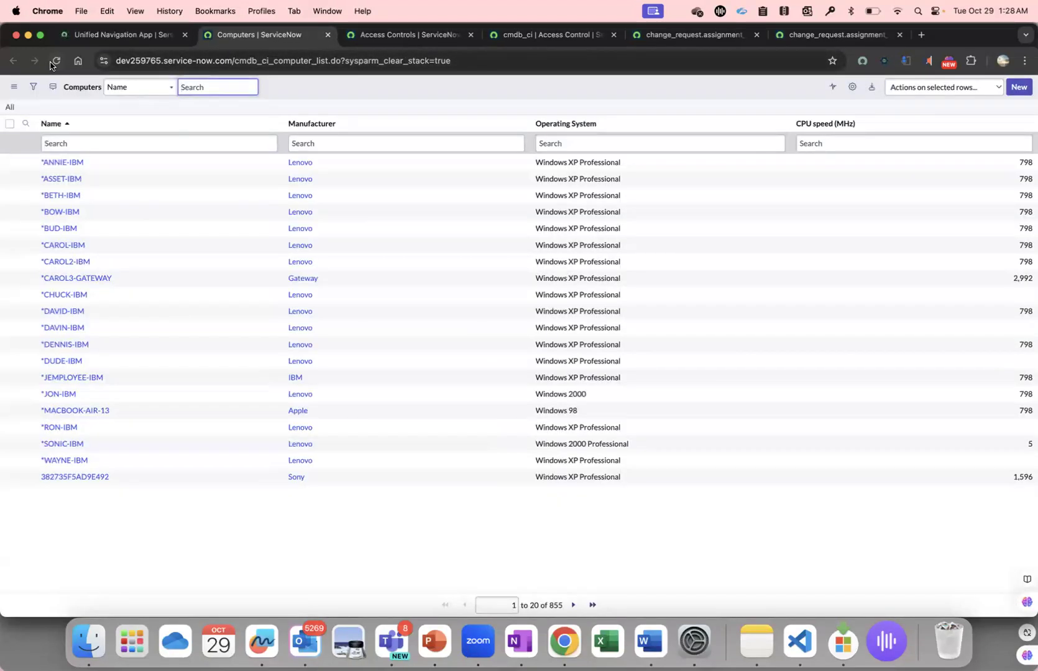
{"action": "left_click", "coordinate": [53, 62]}
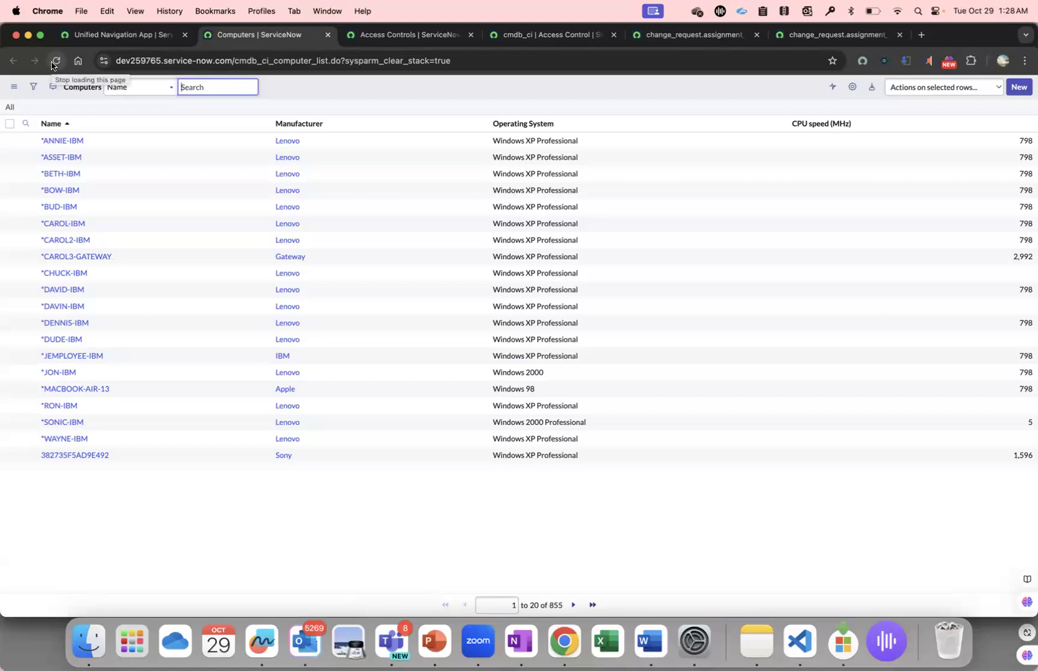
Dismiss the workspace introduction, switch the impersonation to ITIL User, and reload the Computers list to check read access.
{"action": "left_click", "coordinate": [100, 40]}
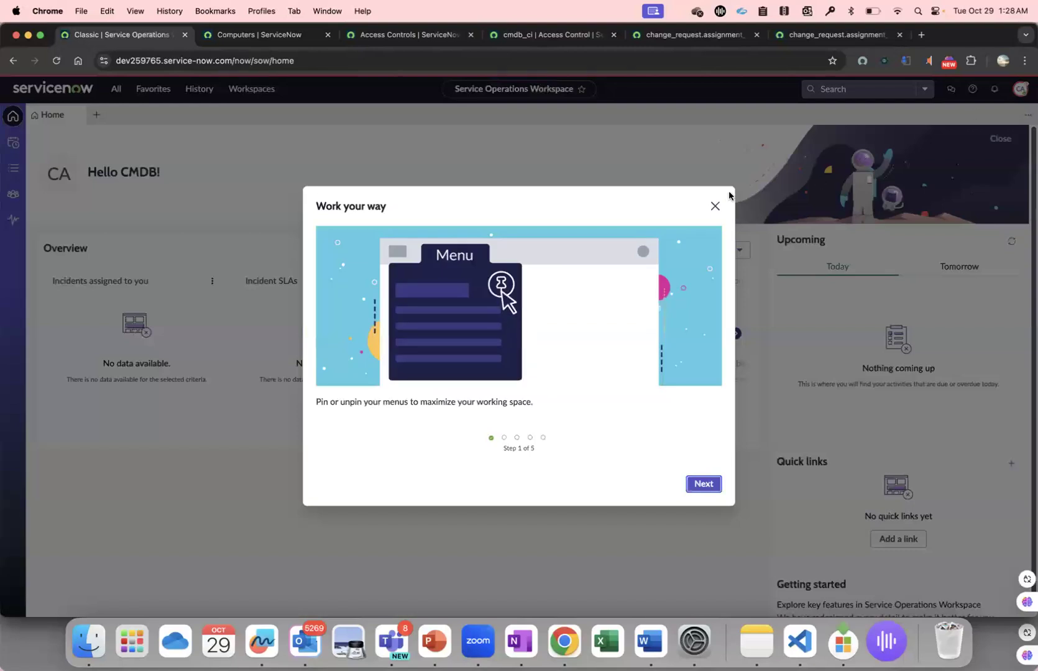
{"action": "left_click", "coordinate": [716, 206]}
{"action": "left_click", "coordinate": [1021, 89]}
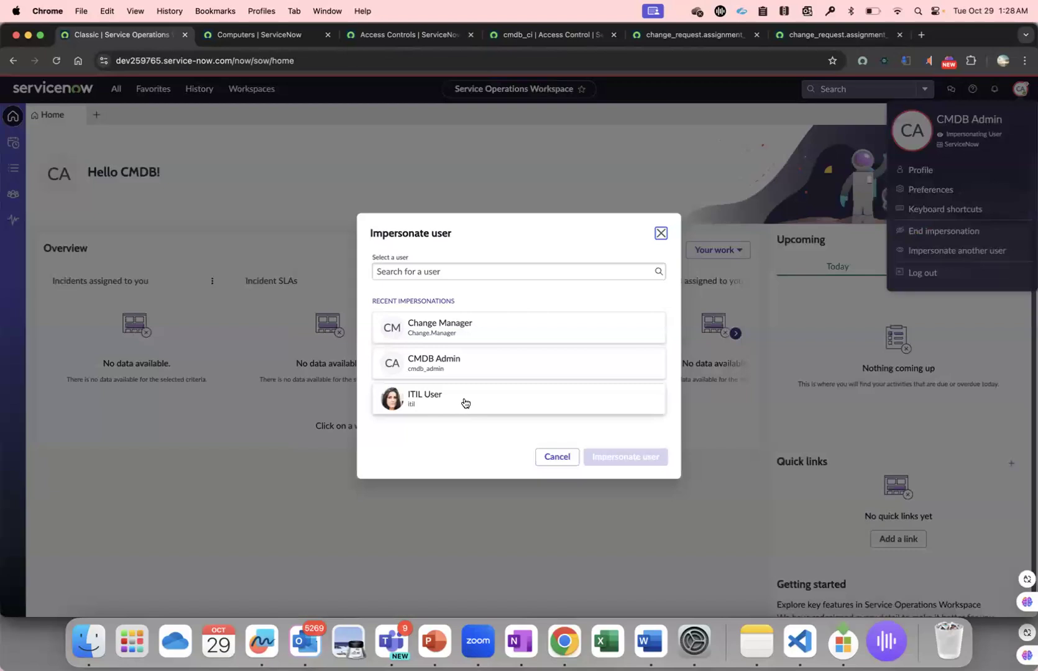
{"action": "left_click", "coordinate": [465, 401]}
{"action": "left_click", "coordinate": [630, 457]}
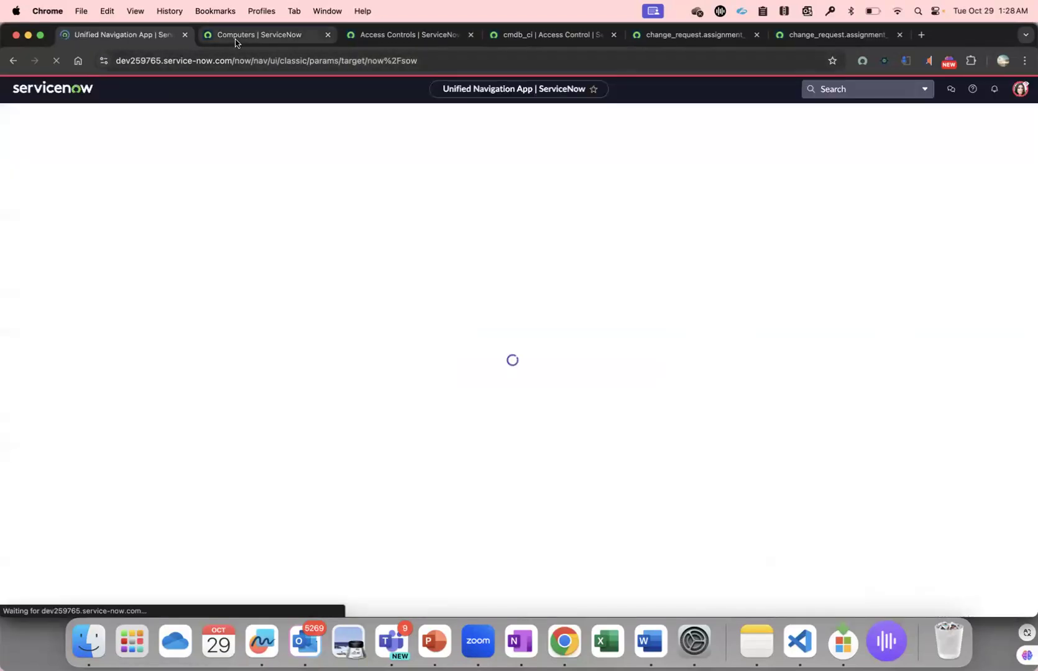
{"action": "left_click", "coordinate": [236, 40]}
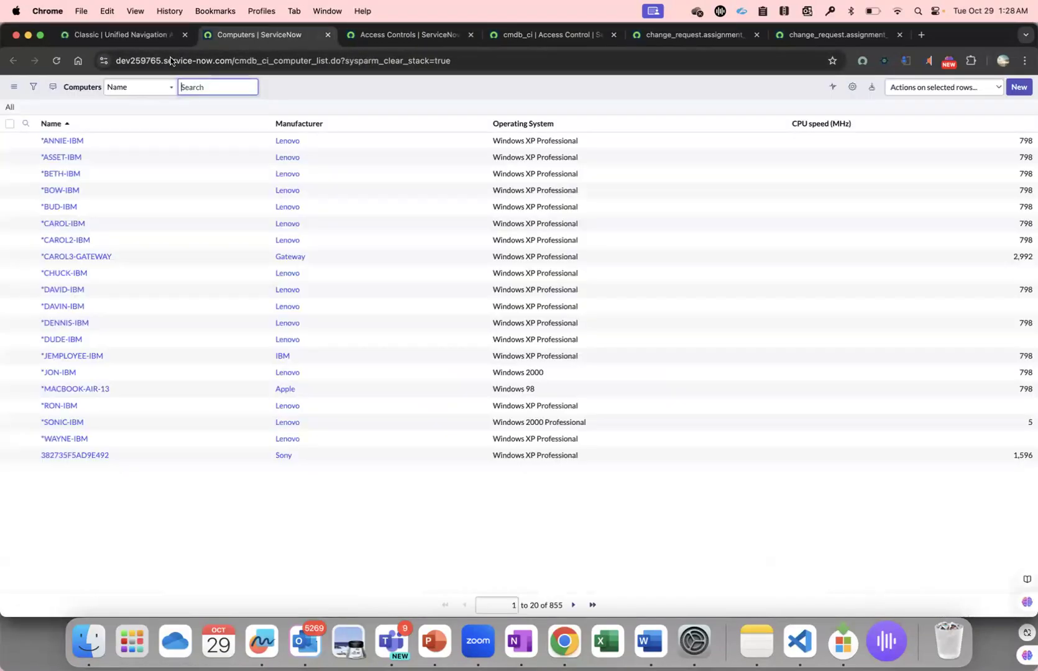
{"action": "left_click", "coordinate": [55, 61]}
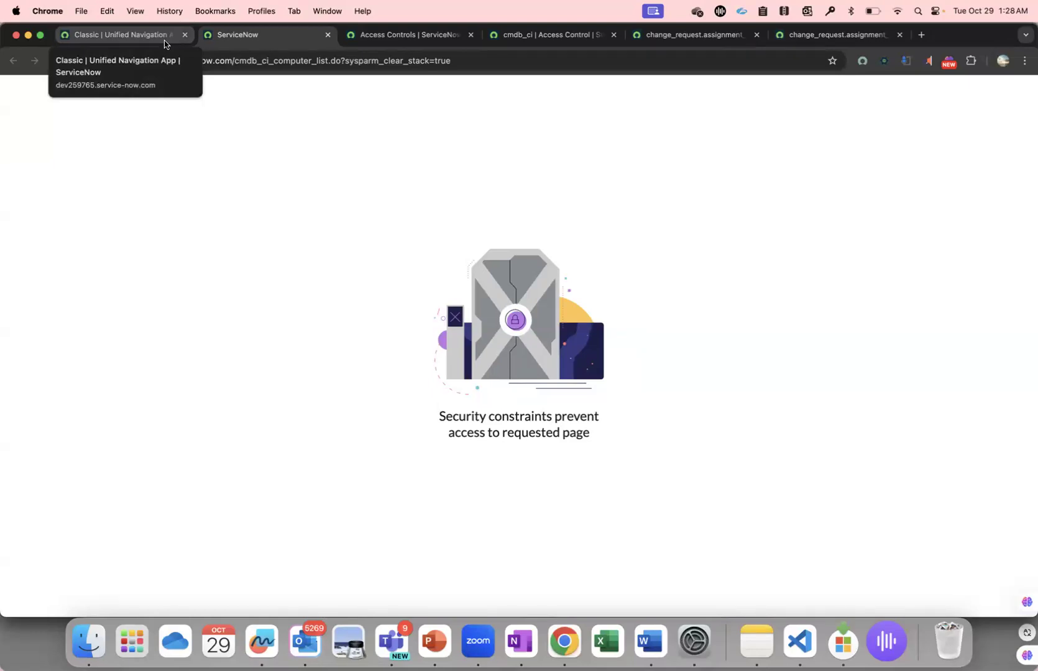
End the ITIL User impersonation and close the cmdb_ci_computer list tab.
{"action": "left_click", "coordinate": [166, 44]}
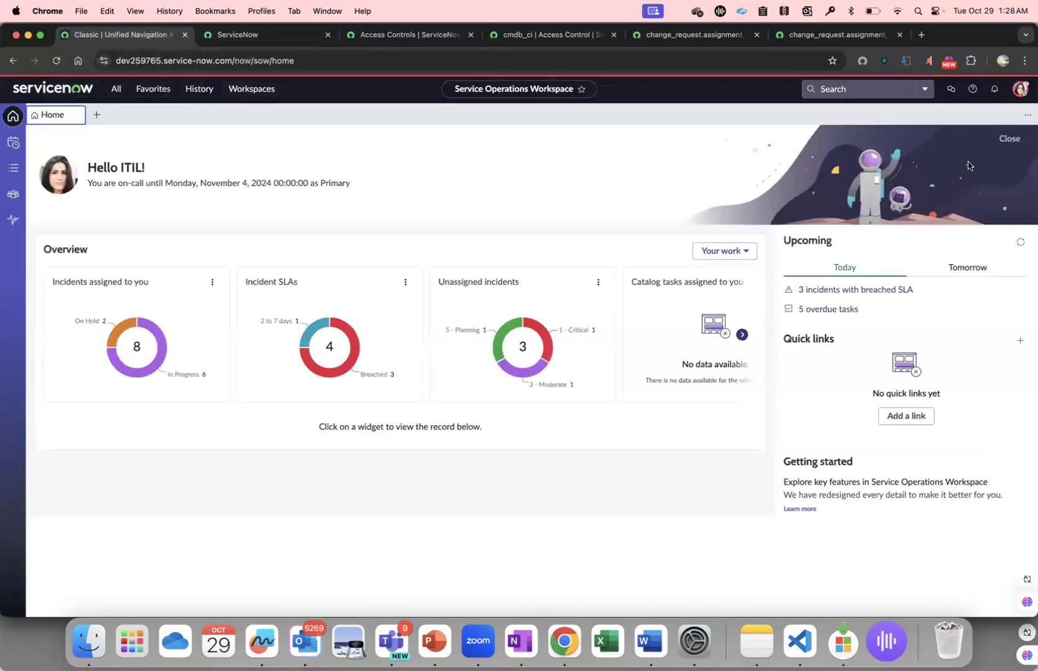
{"action": "left_click", "coordinate": [1023, 92]}
{"action": "left_click", "coordinate": [939, 235]}
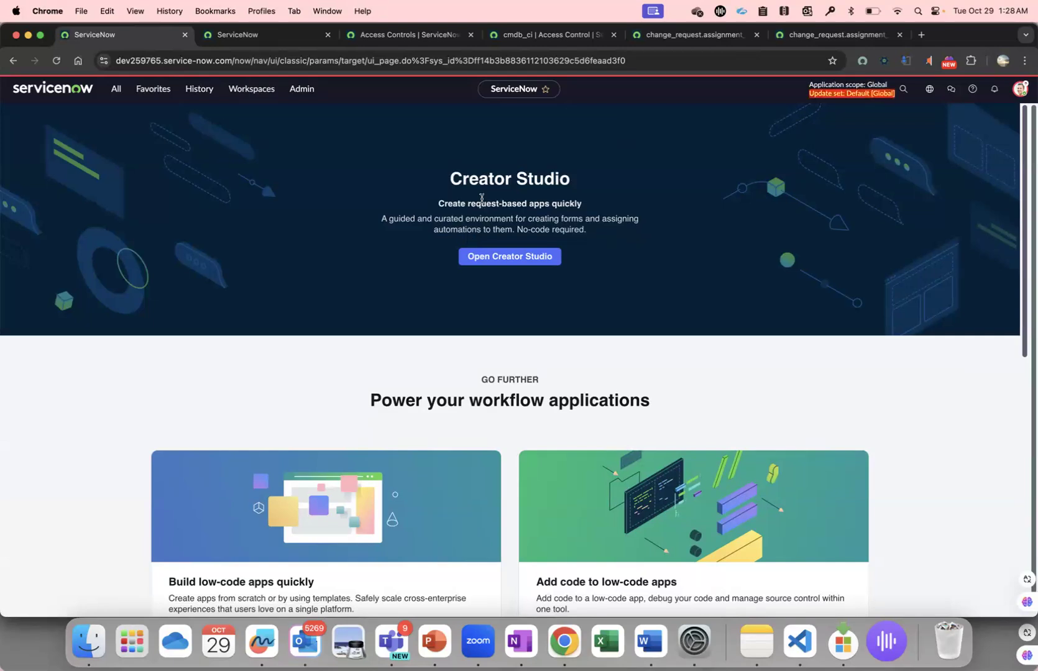
{"action": "left_click", "coordinate": [334, 37]}
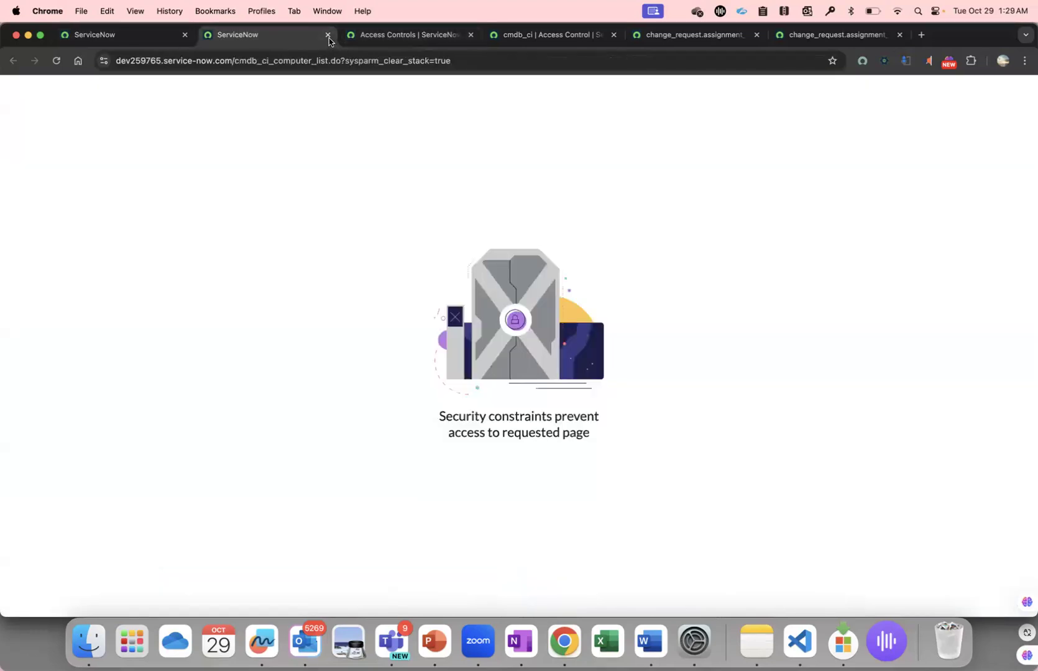
{"action": "left_click", "coordinate": [328, 34]}
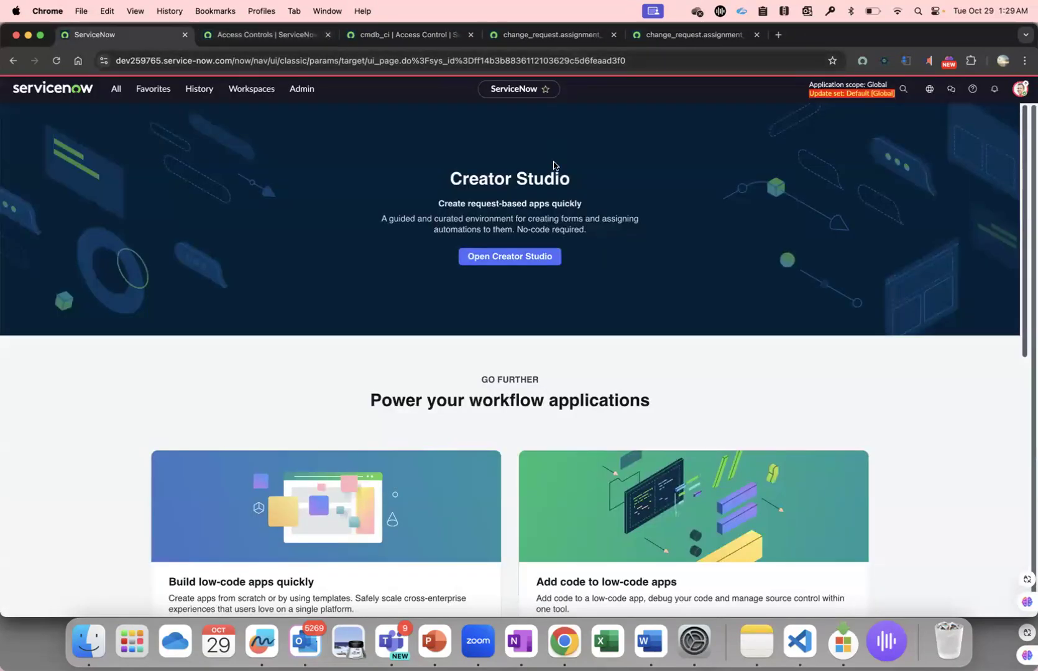